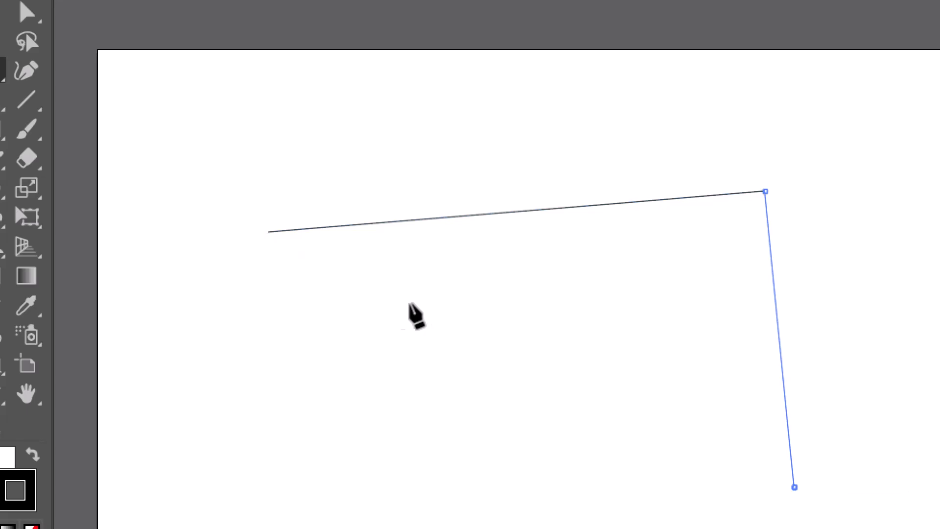
# Finish the open path with a bottom segment, and add extra anchor points along its top, right and bottom segments
pyautogui.click(245, 492)
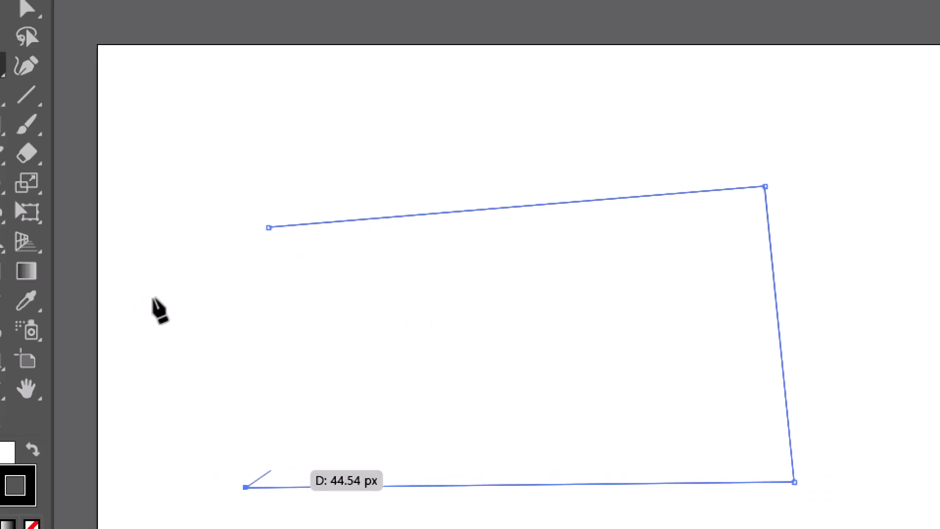
pyautogui.press('Escape')
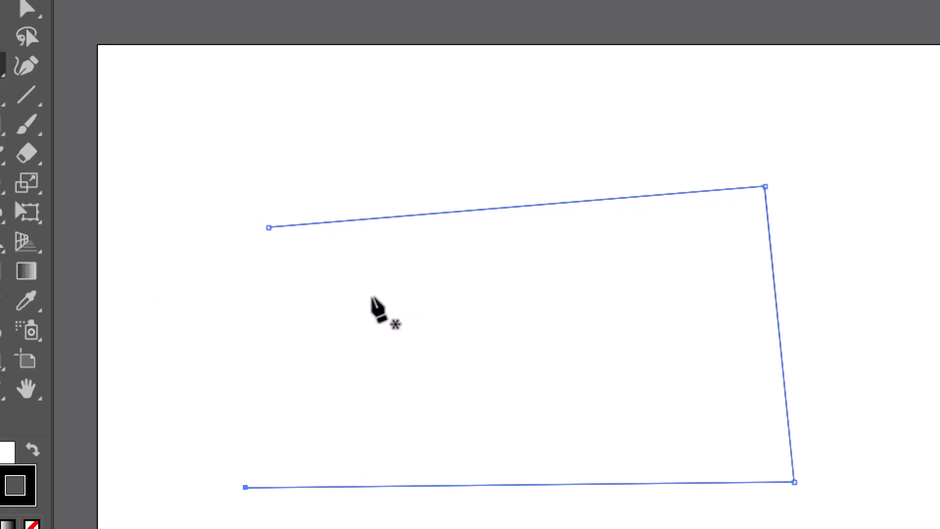
pyautogui.moveTo(13, 98); pyautogui.dragTo(61, 112)
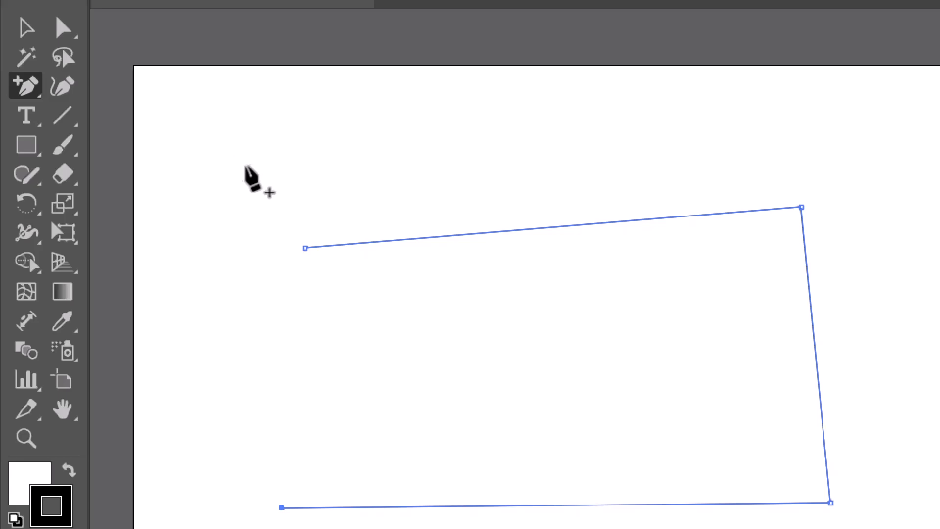
pyautogui.click(468, 234)
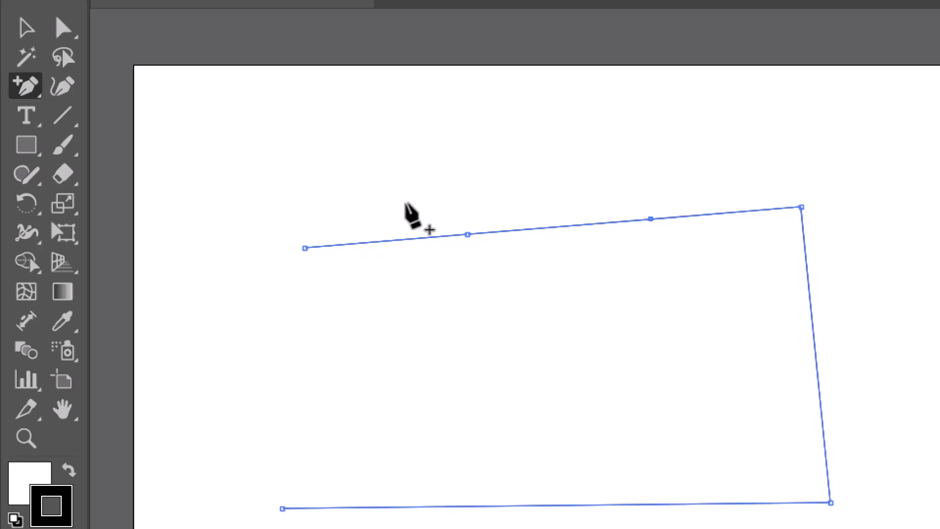
pyautogui.click(810, 300)
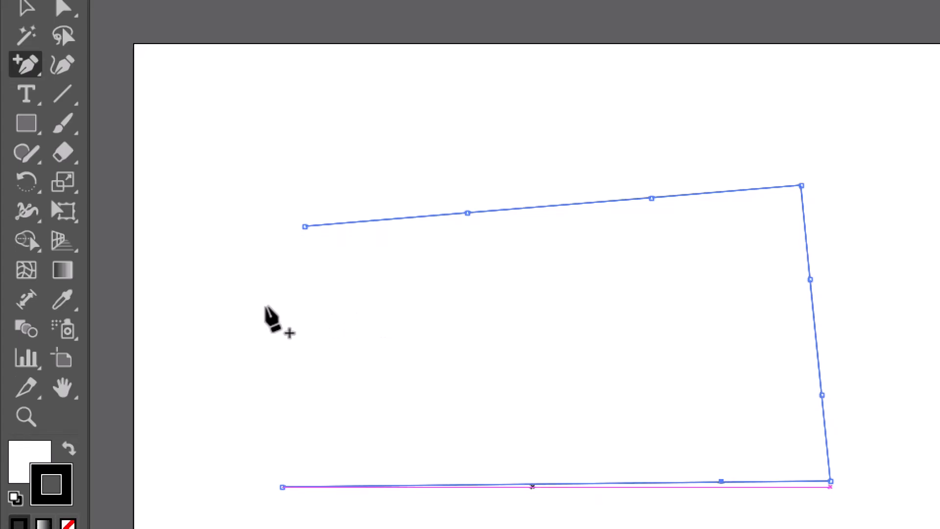
pyautogui.click(265, 308)
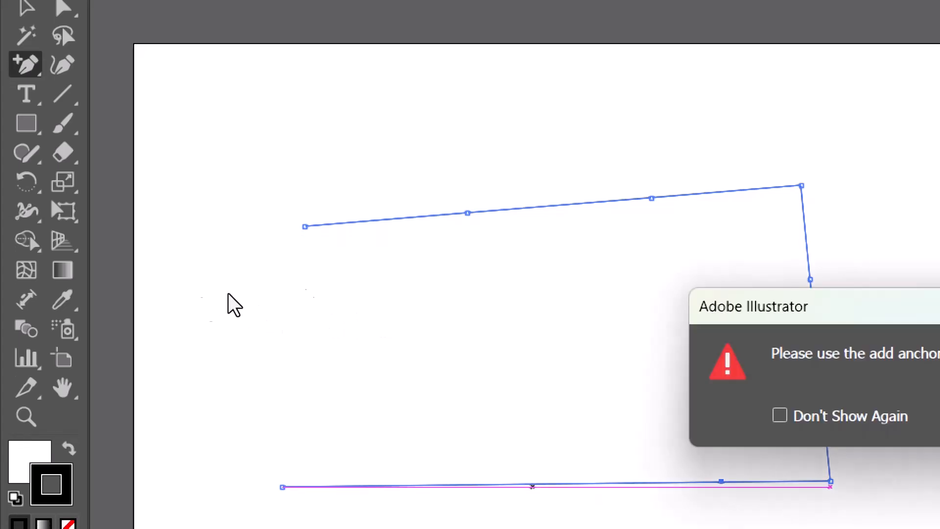
pyautogui.press('Return')
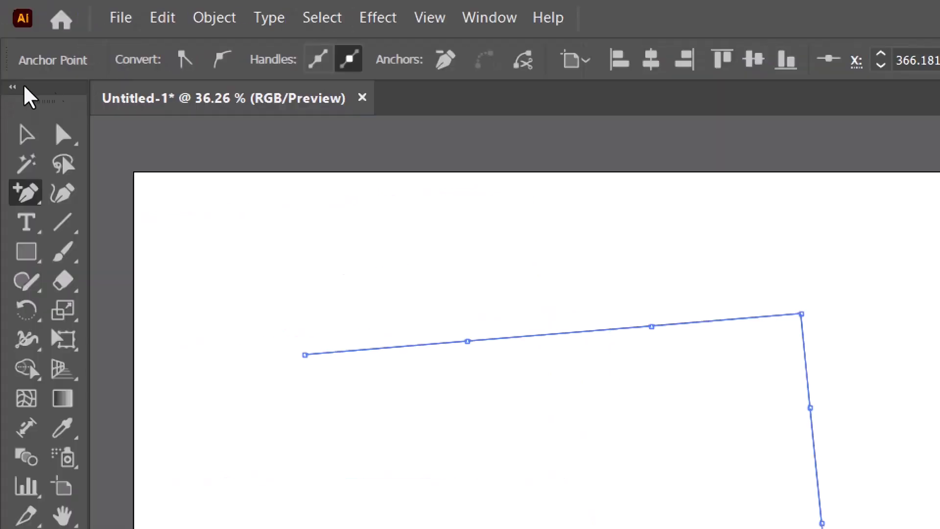
# Delete the path's upper-right and lower-right corner anchors and the left end anchor of its top segment
pyautogui.click(25, 193)
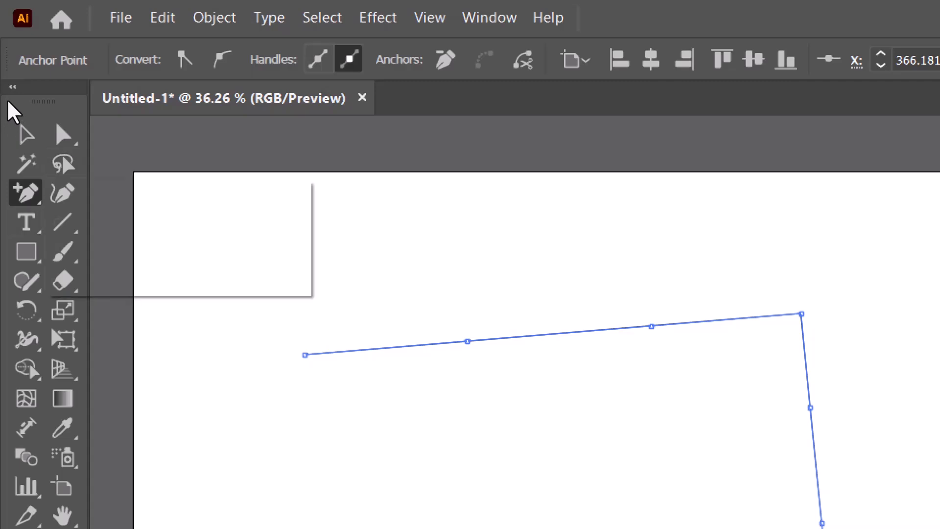
pyautogui.click(179, 251)
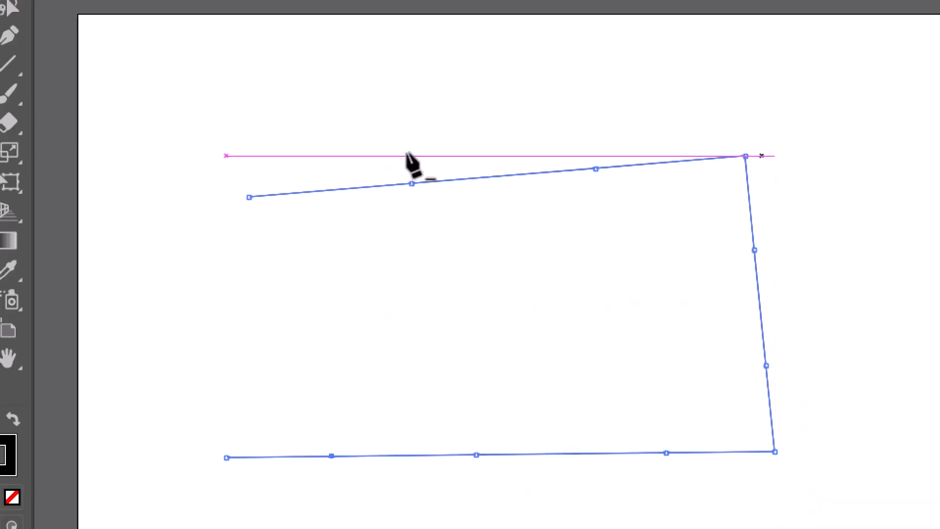
pyautogui.click(746, 156)
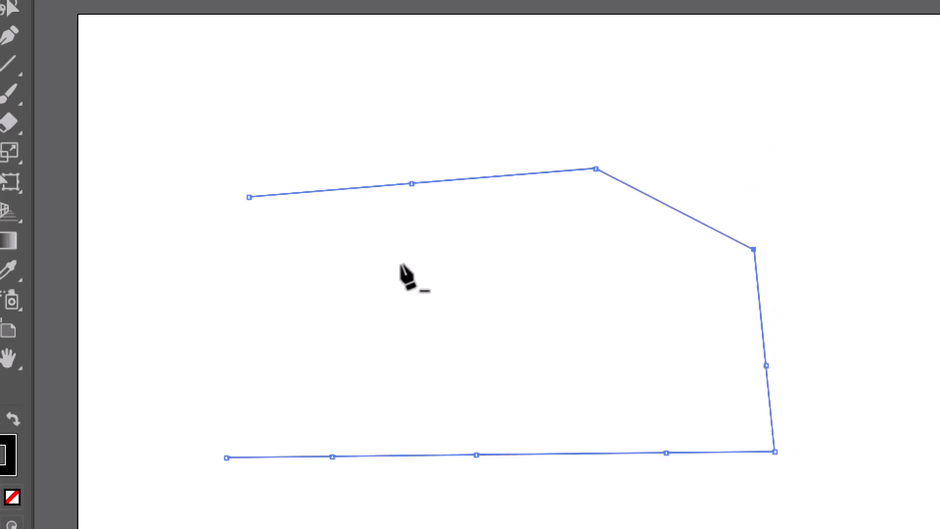
pyautogui.click(774, 452)
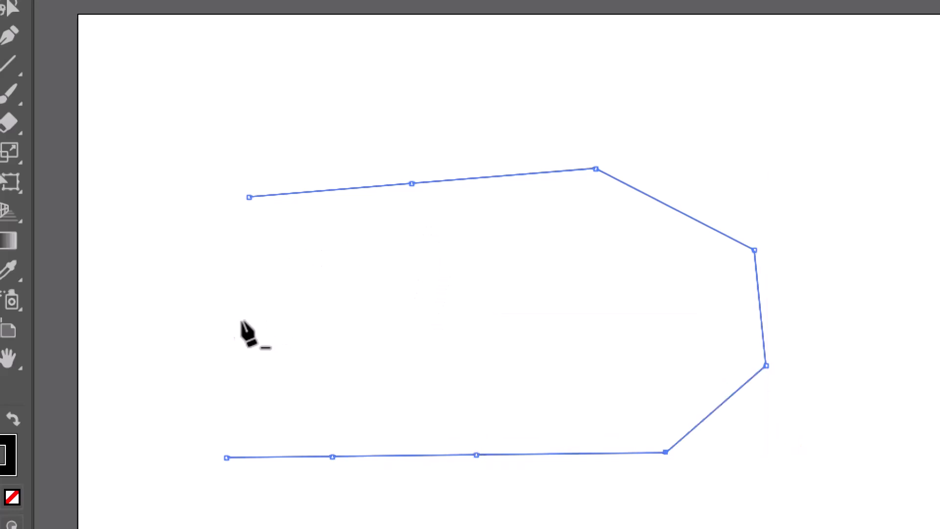
pyautogui.click(249, 198)
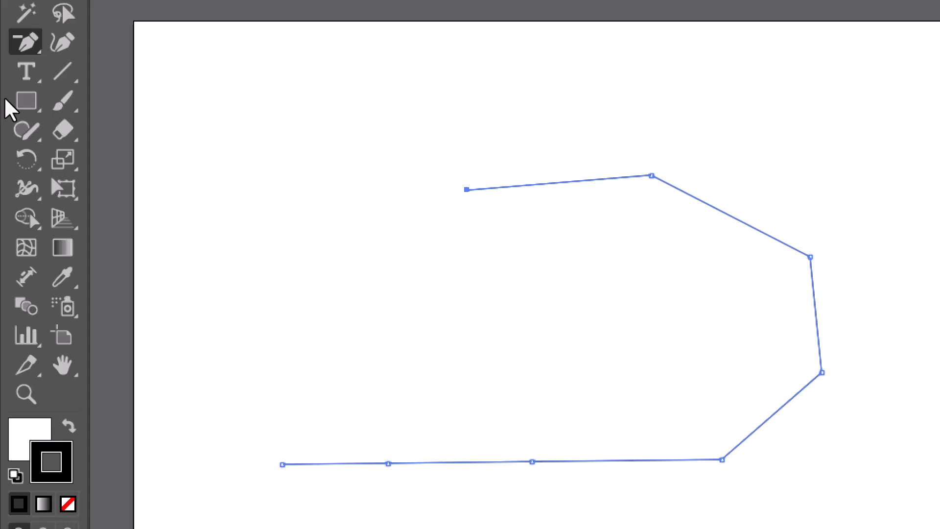
# Convert the upper anchor on the path's right side to a smooth point with the Anchor Point tool, curving both adjoining segments
pyautogui.click(26, 42)
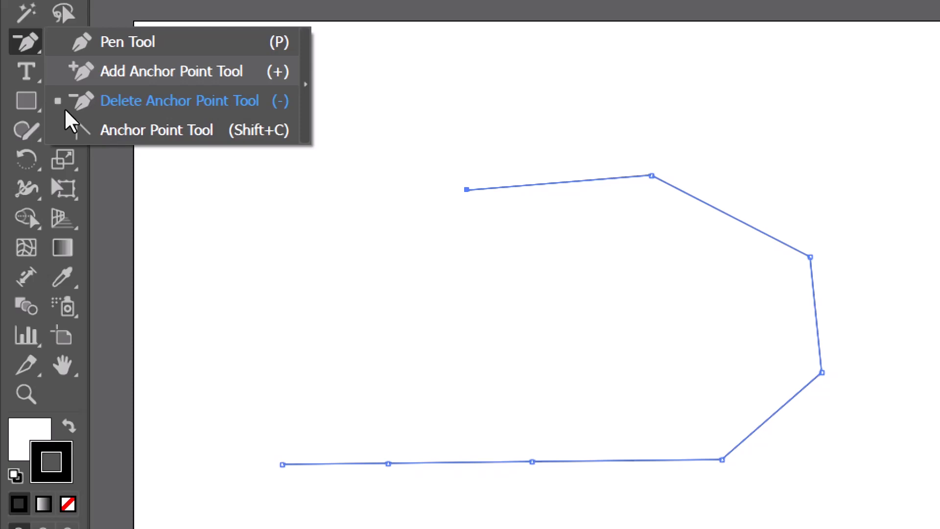
pyautogui.click(88, 139)
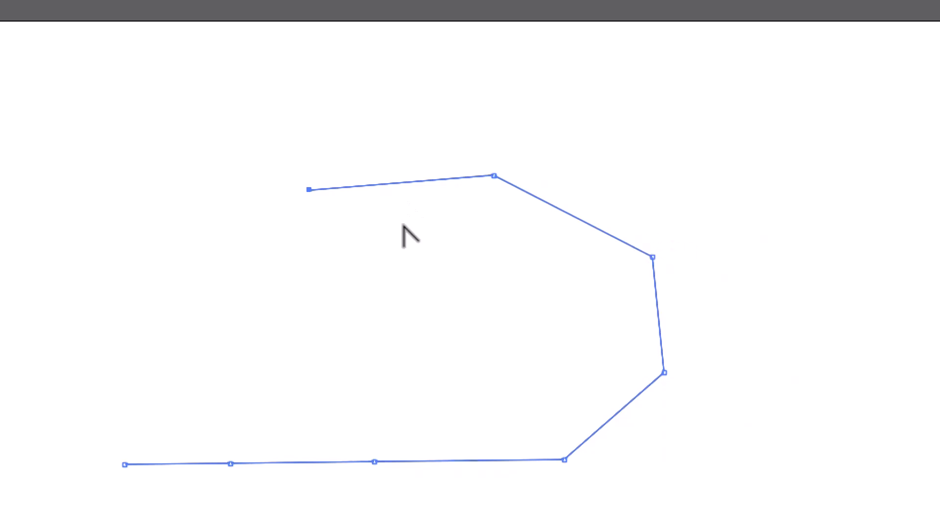
pyautogui.press('a')
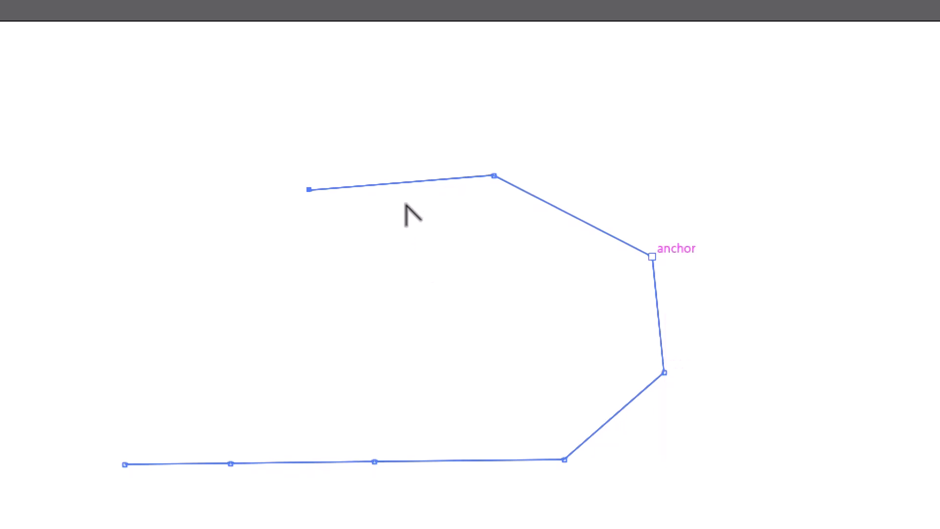
pyautogui.moveTo(652, 256); pyautogui.dragTo(701, 314)
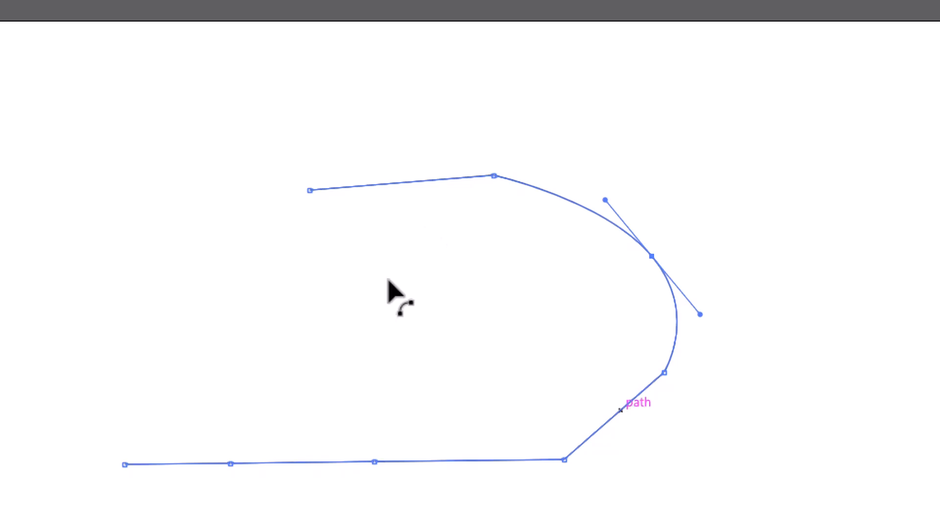
# Bend the lower-right diagonal segment inward and pull long direction handles from the bottom line's middle anchor to form an S-curve
pyautogui.moveTo(390, 281); pyautogui.dragTo(376, 248)
pyautogui.press('a')
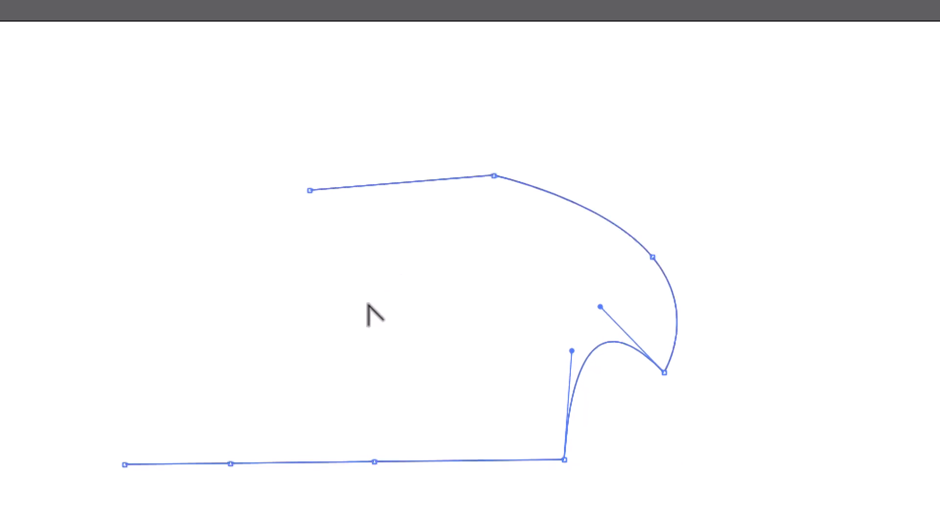
pyautogui.moveTo(361, 307); pyautogui.dragTo(390, 331)
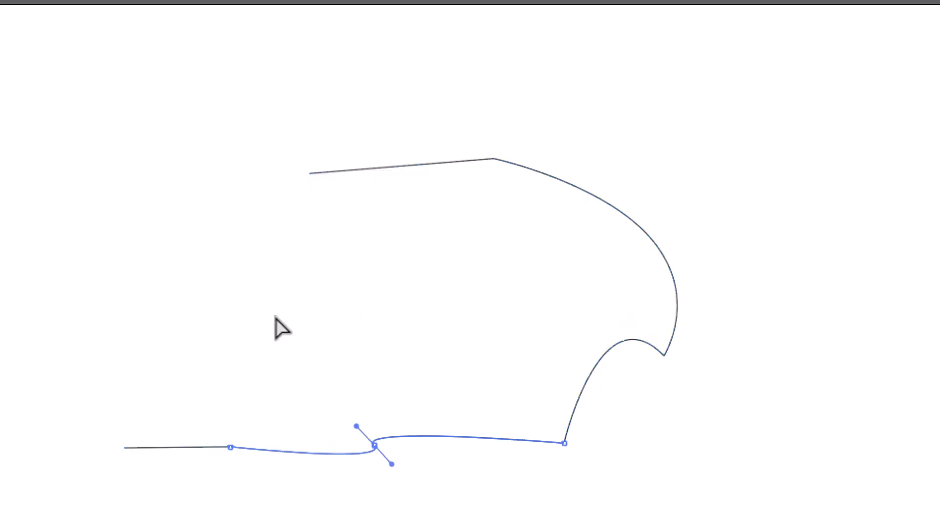
pyautogui.moveTo(275, 316); pyautogui.dragTo(261, 271)
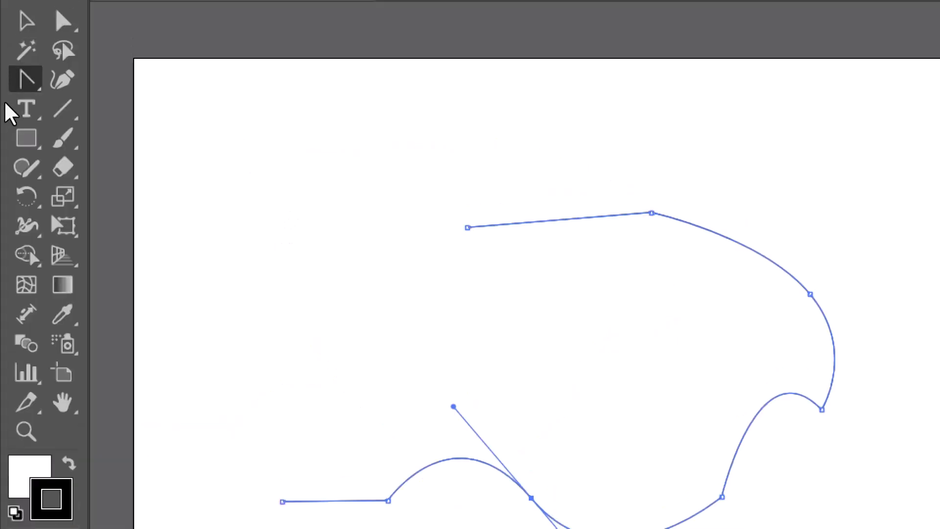
# Start a Pen tool path at the flame sketch's tallest tip and give it a red 4 pt stroke
pyautogui.click(19, 87)
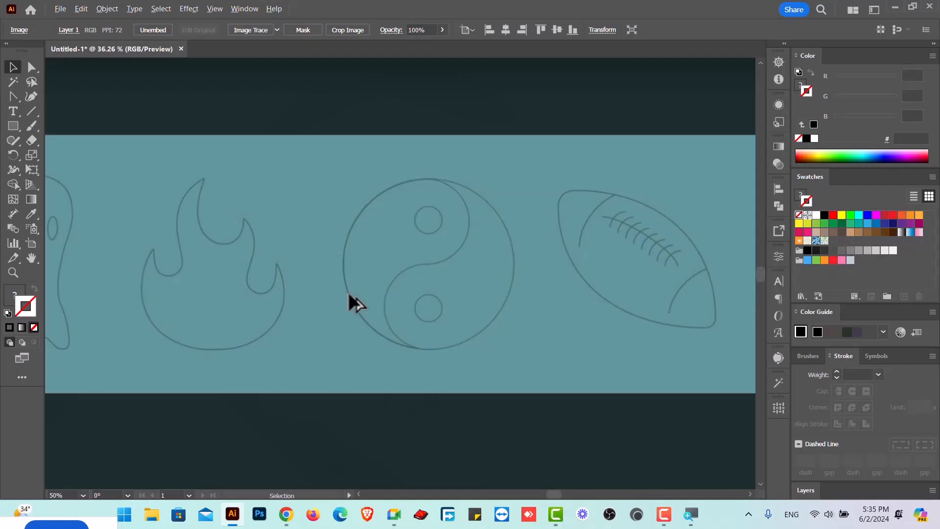
pyautogui.scroll(2, 353, 301)
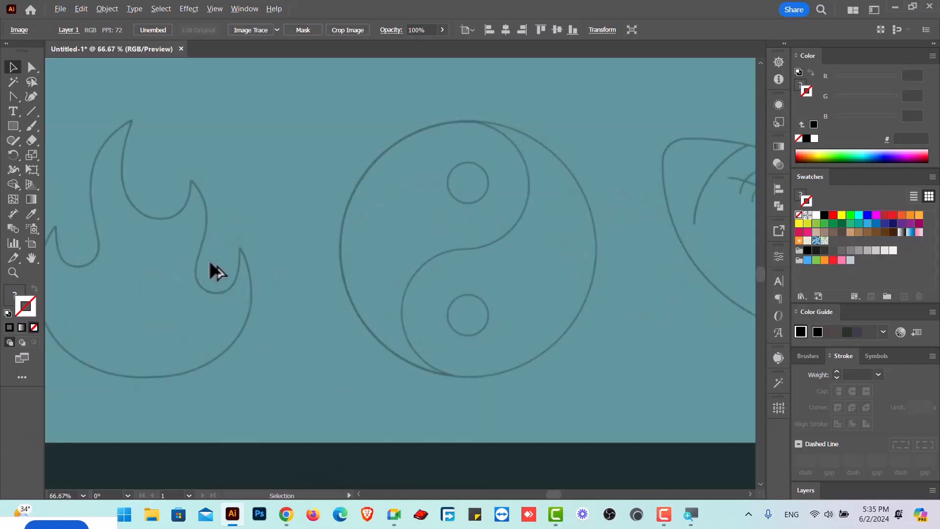
pyautogui.hscroll(-5, 172, 230)
pyautogui.hscroll(-2, 188, 247)
pyautogui.hscroll(-1, 189, 255)
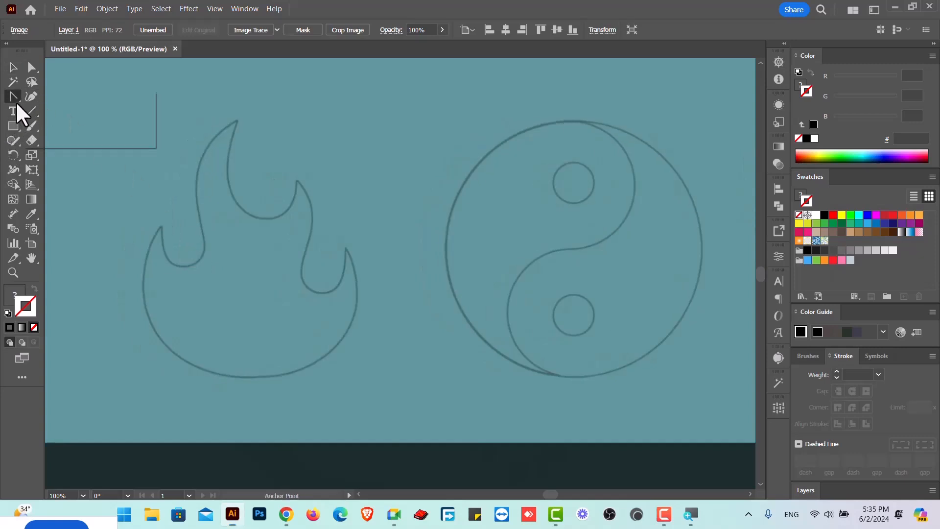
pyautogui.click(16, 101)
pyautogui.click(58, 96)
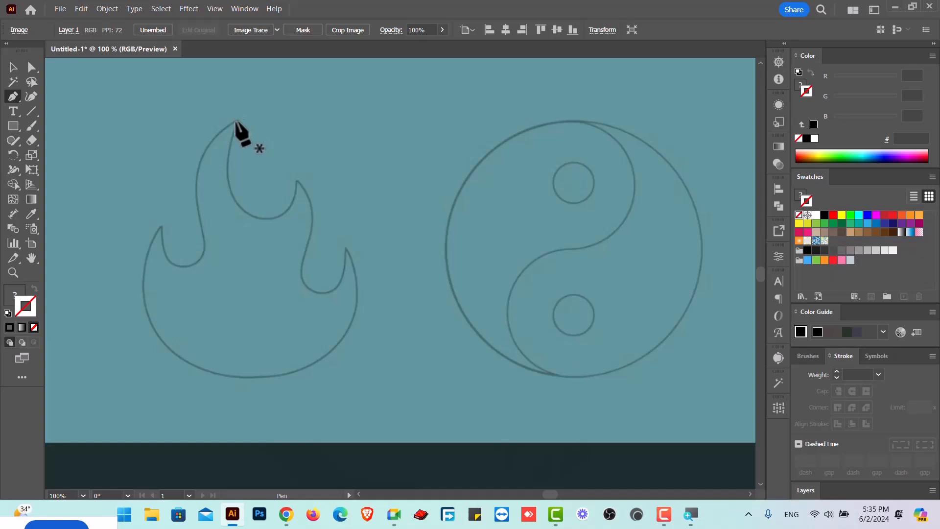
pyautogui.click(238, 121)
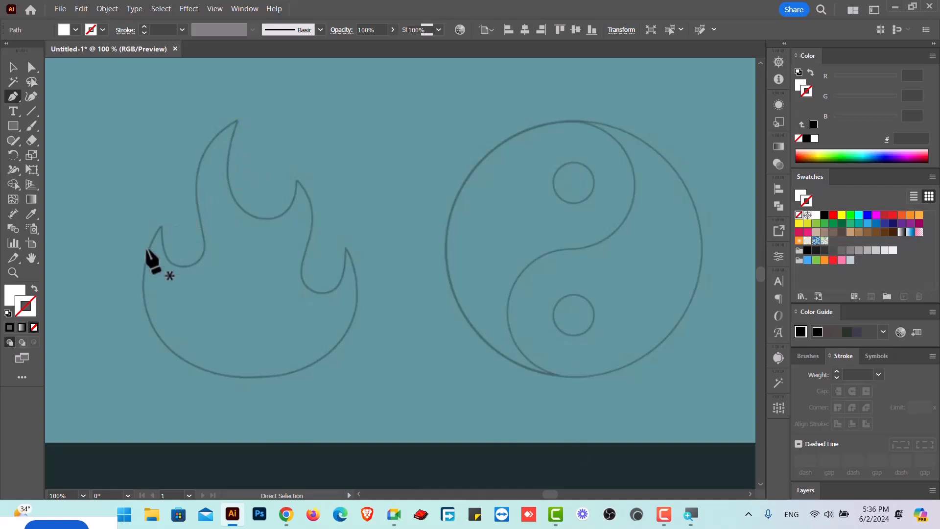
pyautogui.hotkey('ctrl', 'z')
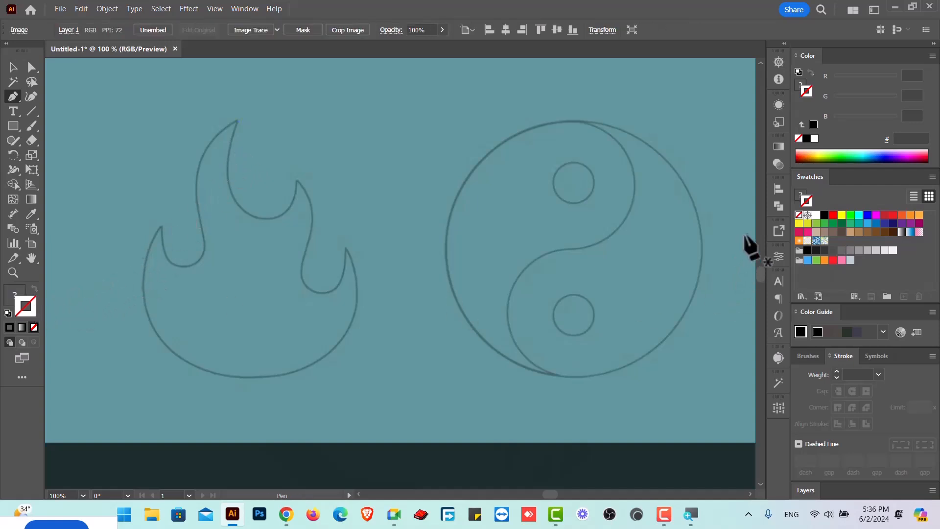
pyautogui.hotkey('ctrl', 'shift', 'z')
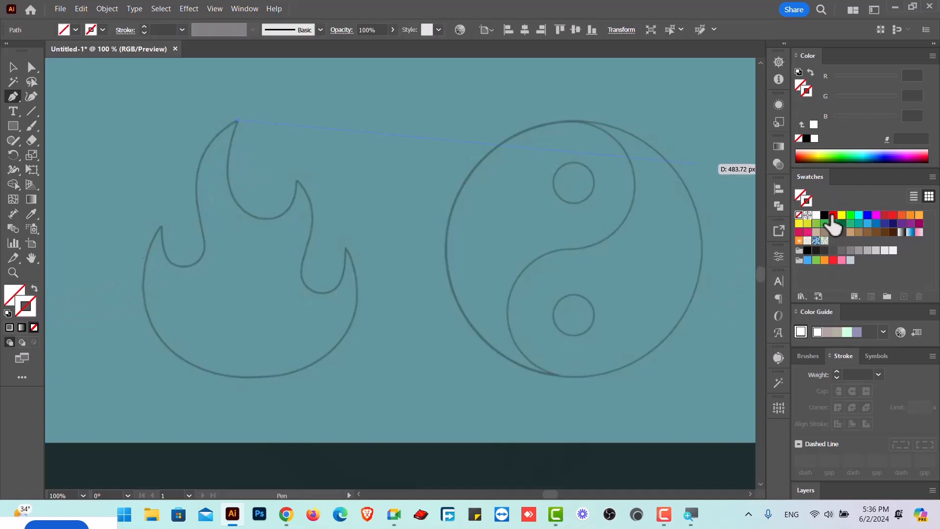
pyautogui.click(833, 215)
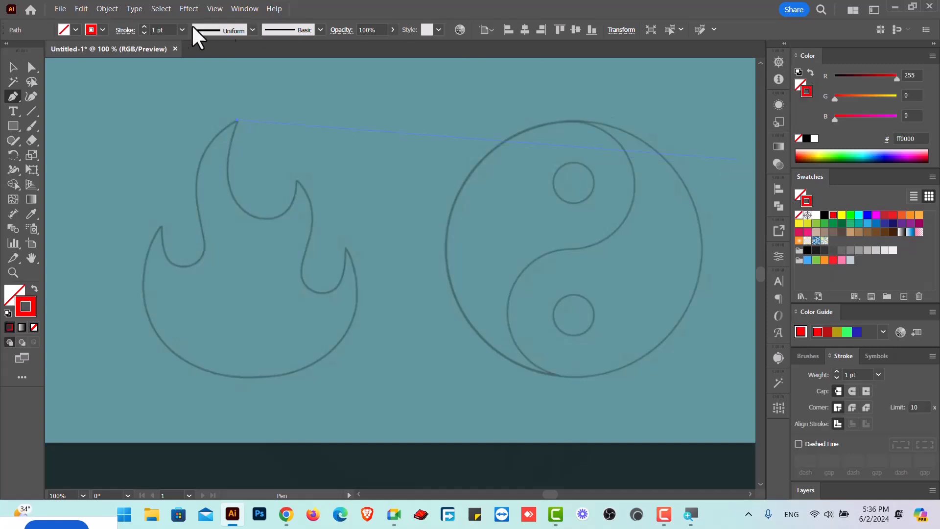
pyautogui.click(143, 27)
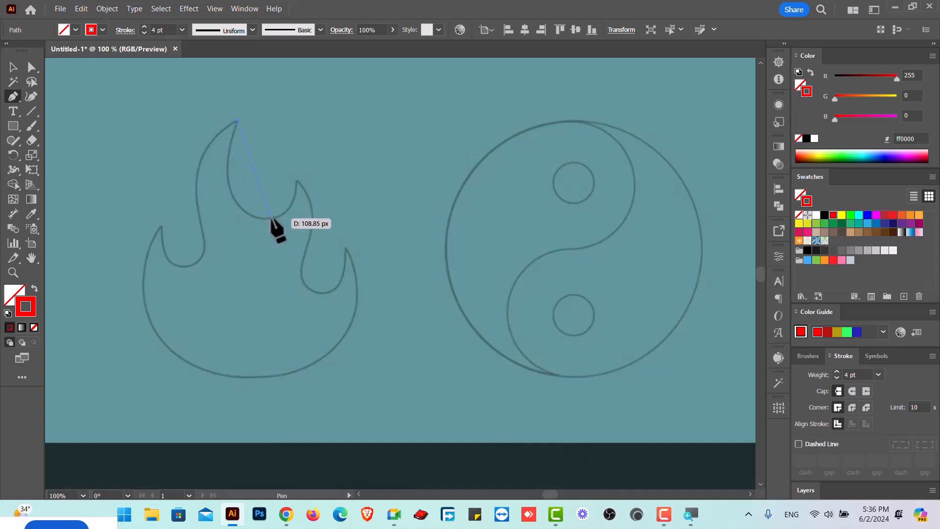
# Place straight-segment anchors down the flame's right side at both valleys, the middle and right tips, the bend between them and the lower-right base
pyautogui.click(272, 218)
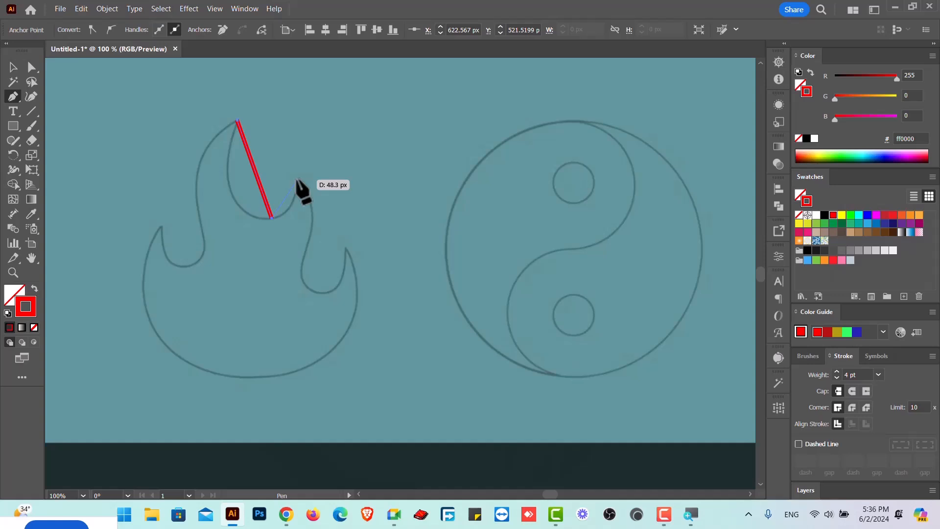
pyautogui.click(296, 180)
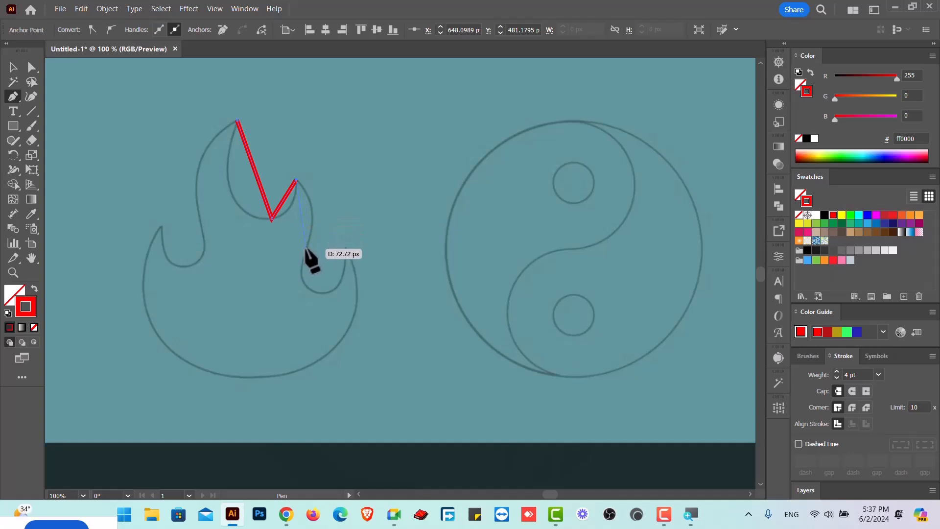
pyautogui.click(306, 247)
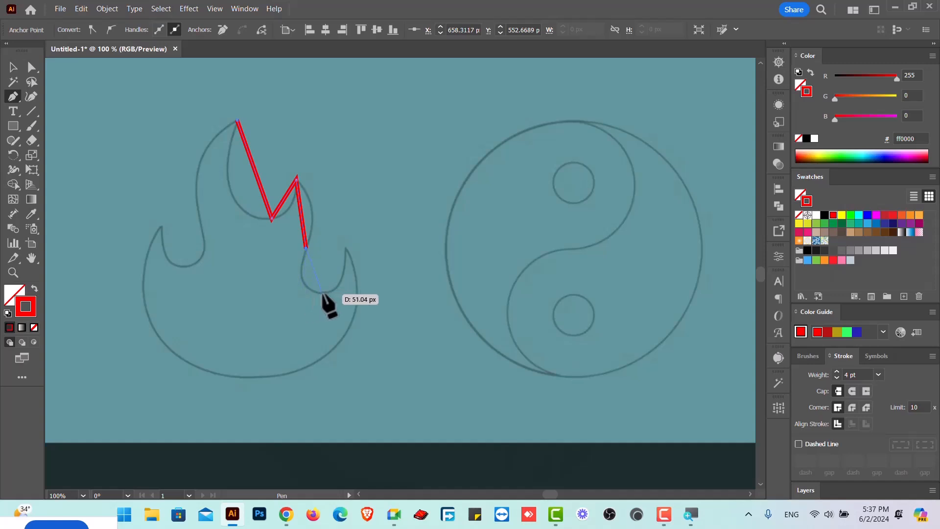
pyautogui.click(322, 292)
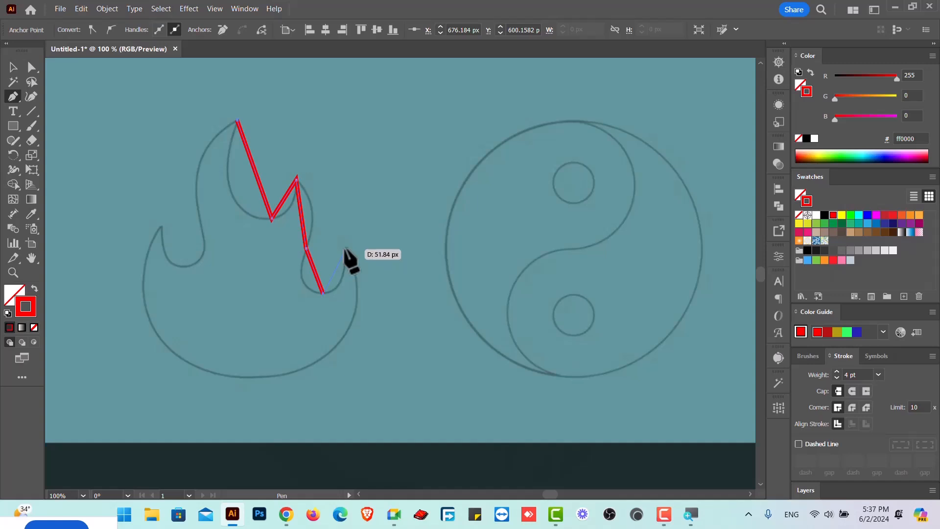
pyautogui.click(345, 250)
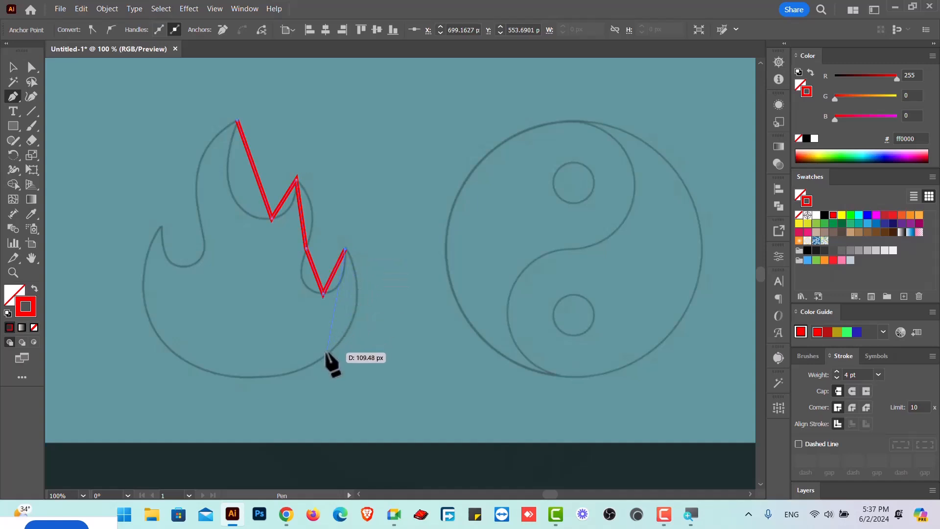
pyautogui.click(326, 353)
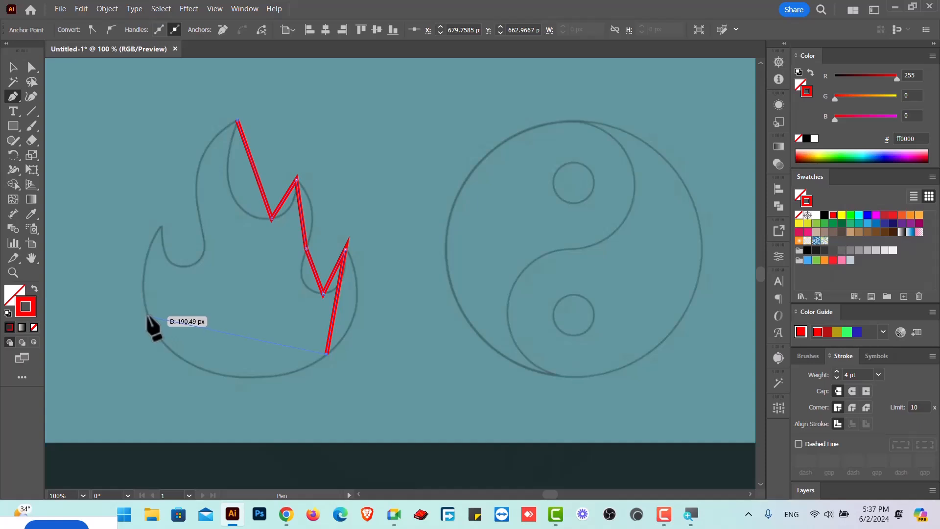
# Continue the anchors along the flame's left base, left tip, valley and inner bend, and close the path at the tallest tip
pyautogui.click(148, 317)
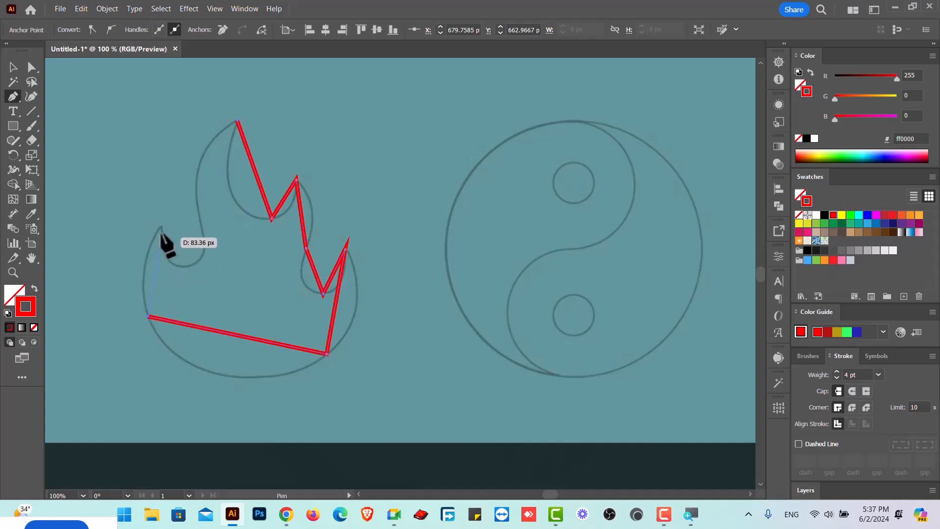
pyautogui.click(162, 228)
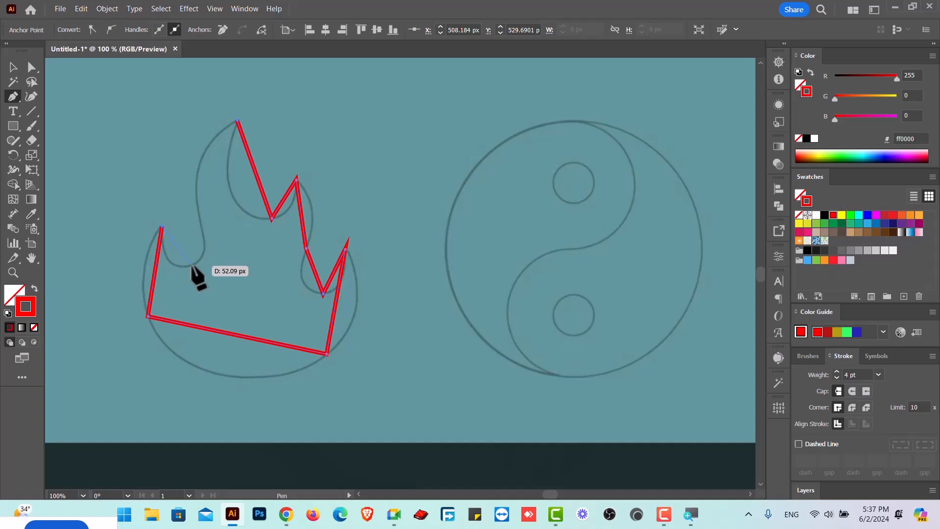
pyautogui.moveTo(192, 265); pyautogui.dragTo(198, 221)
pyautogui.click(199, 220)
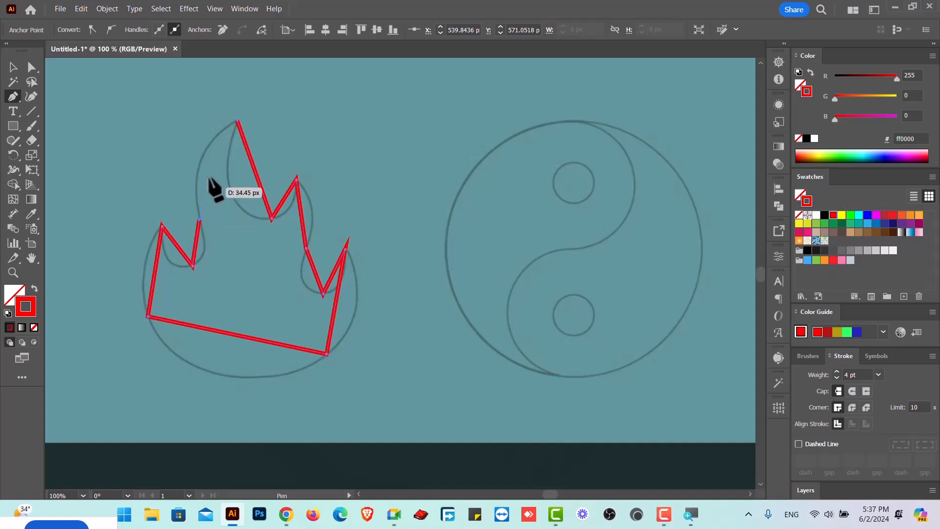
pyautogui.click(237, 121)
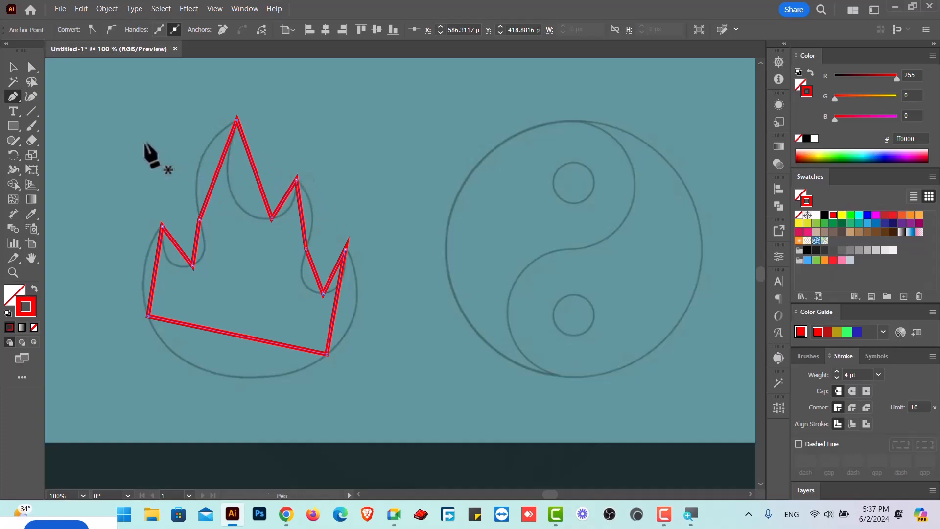
# Bend both straight sides of the tallest flame tongue onto the sketch curves with the Anchor Point tool
pyautogui.click(13, 97)
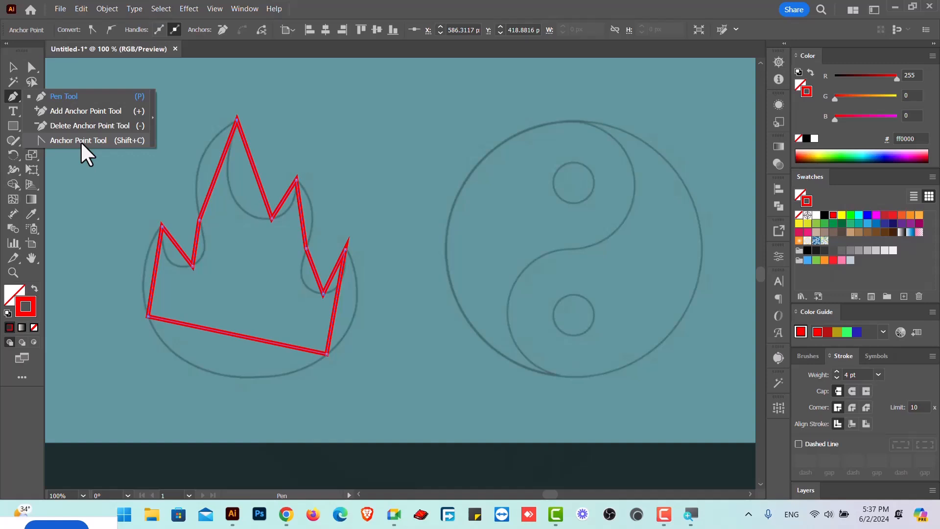
pyautogui.click(15, 100)
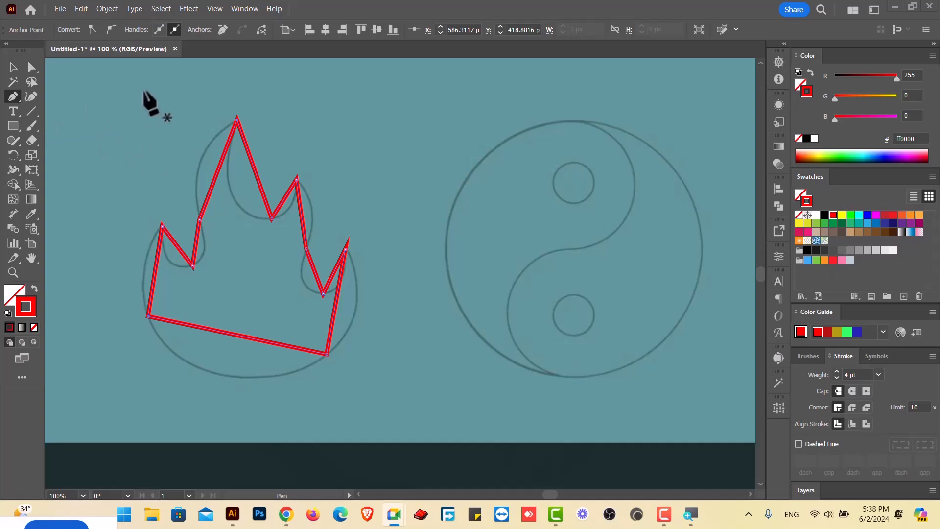
pyautogui.click(15, 100)
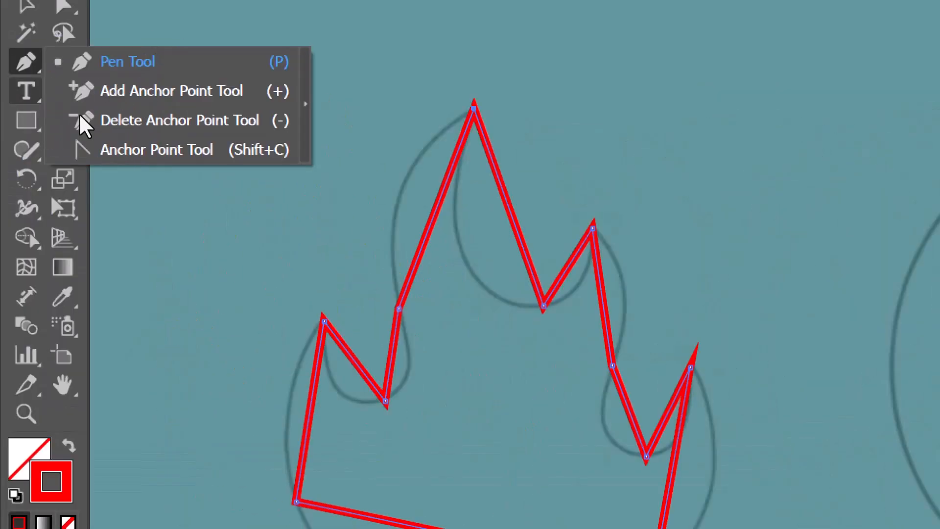
pyautogui.click(10, 142)
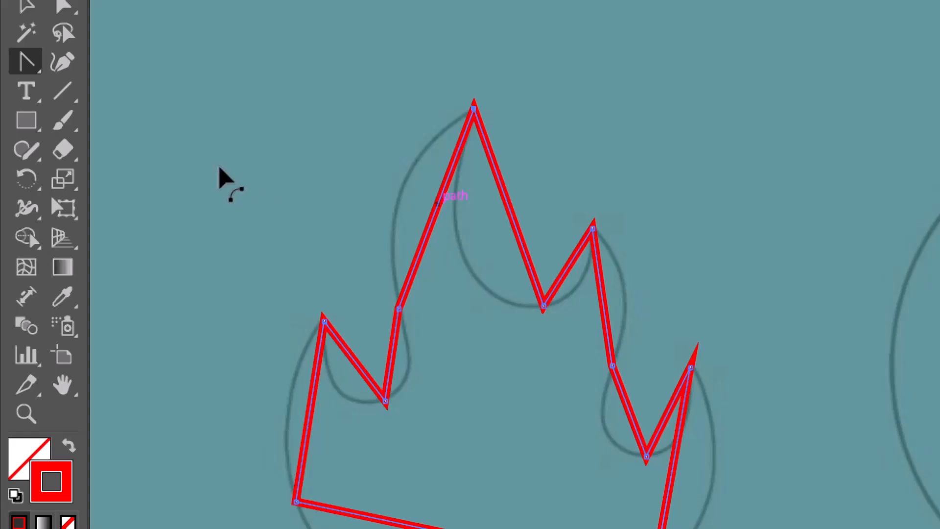
pyautogui.moveTo(220, 168); pyautogui.dragTo(201, 159)
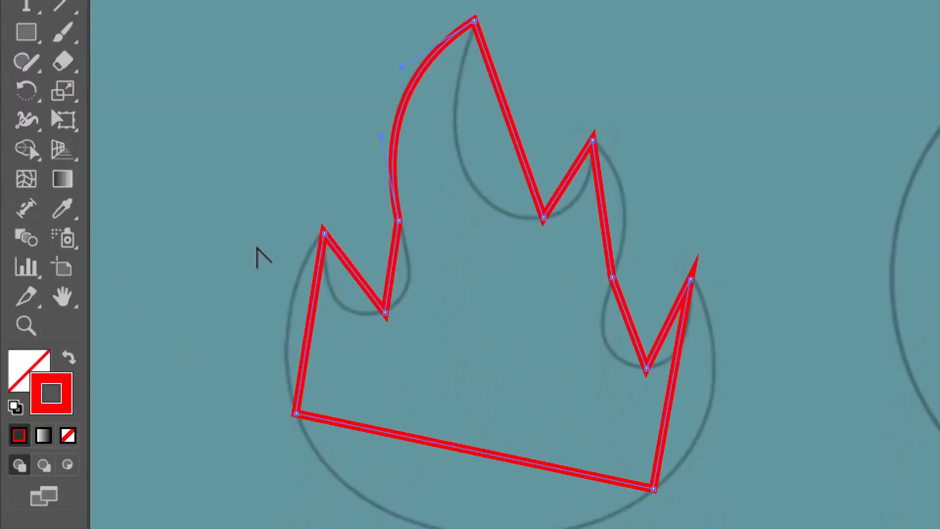
pyautogui.moveTo(513, 133); pyautogui.dragTo(467, 174)
pyautogui.moveTo(235, 197); pyautogui.dragTo(233, 196)
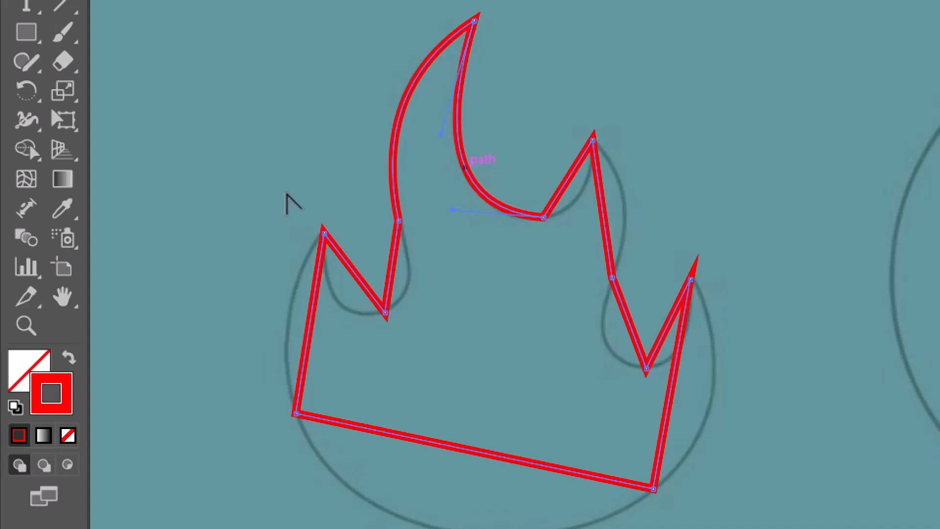
# Bend the segments around the flame's middle and right tips and the valley between them to match the sketch
pyautogui.moveTo(569, 179); pyautogui.dragTo(577, 188)
pyautogui.moveTo(289, 205); pyautogui.dragTo(314, 214)
pyautogui.moveTo(315, 276); pyautogui.dragTo(356, 310)
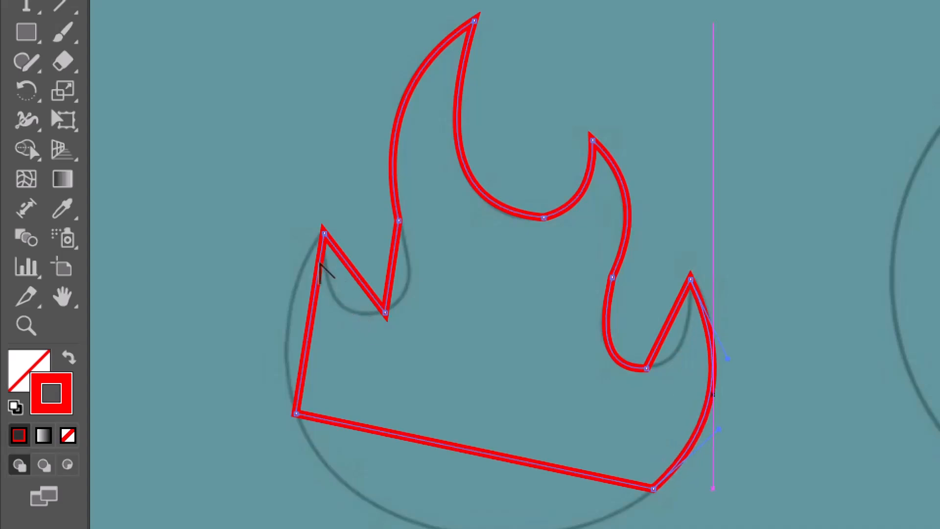
pyautogui.moveTo(332, 274); pyautogui.dragTo(337, 276)
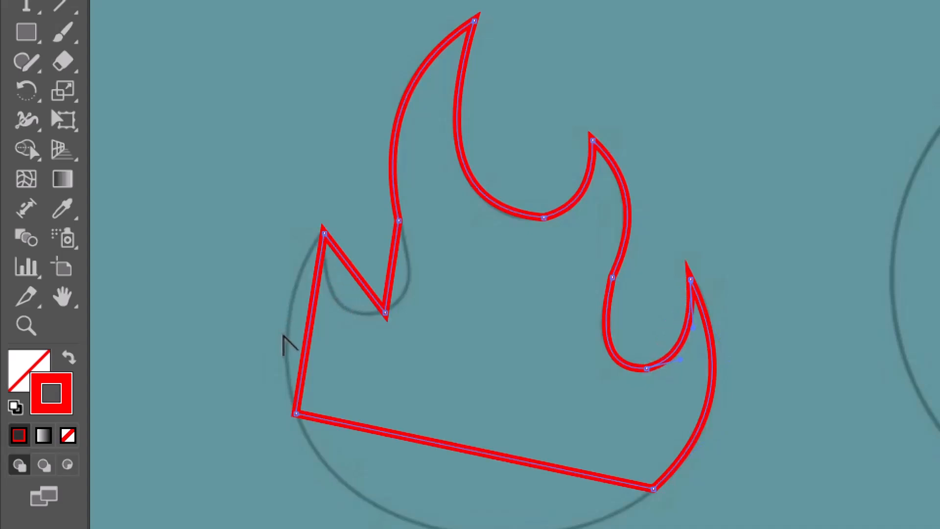
# Curve the flame's straight bottom segment downward and adjust its direction handles to follow the sketched base
pyautogui.scroll(-5, 283, 330)
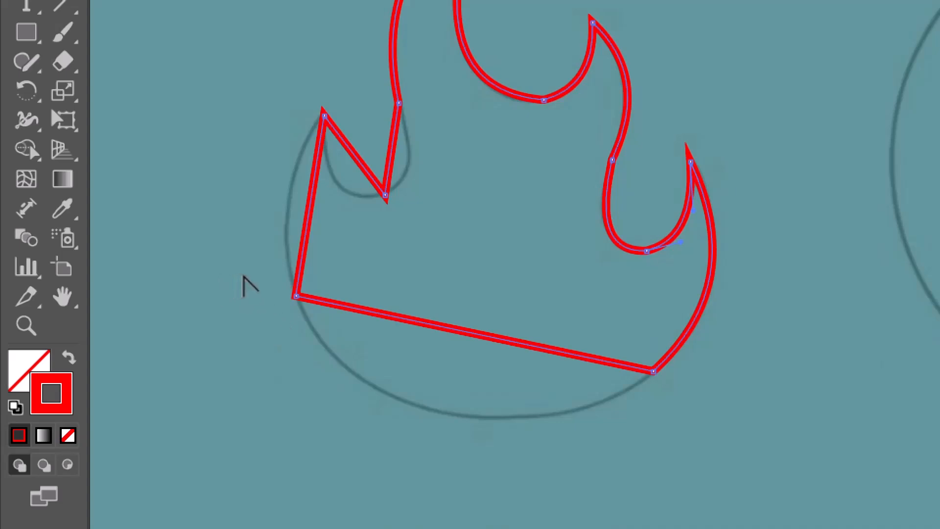
pyautogui.moveTo(243, 281); pyautogui.dragTo(228, 316)
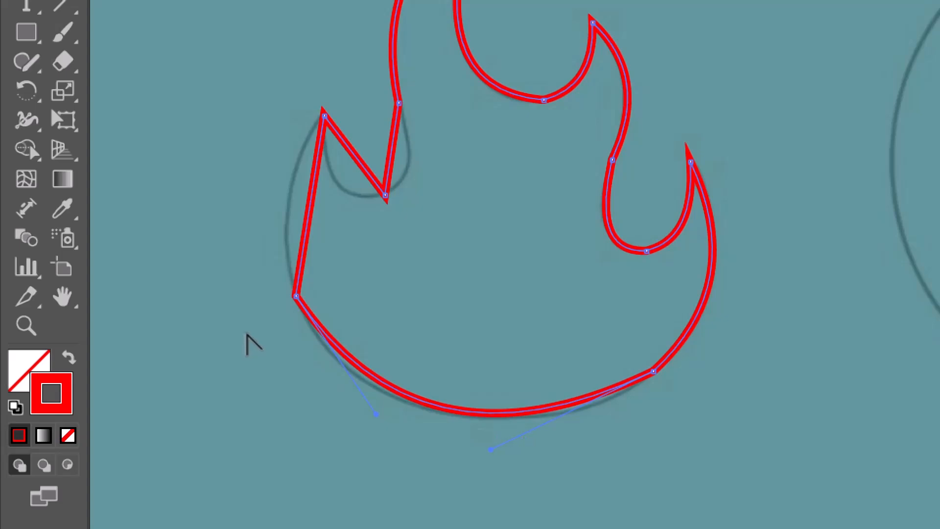
pyautogui.moveTo(247, 338); pyautogui.dragTo(257, 344)
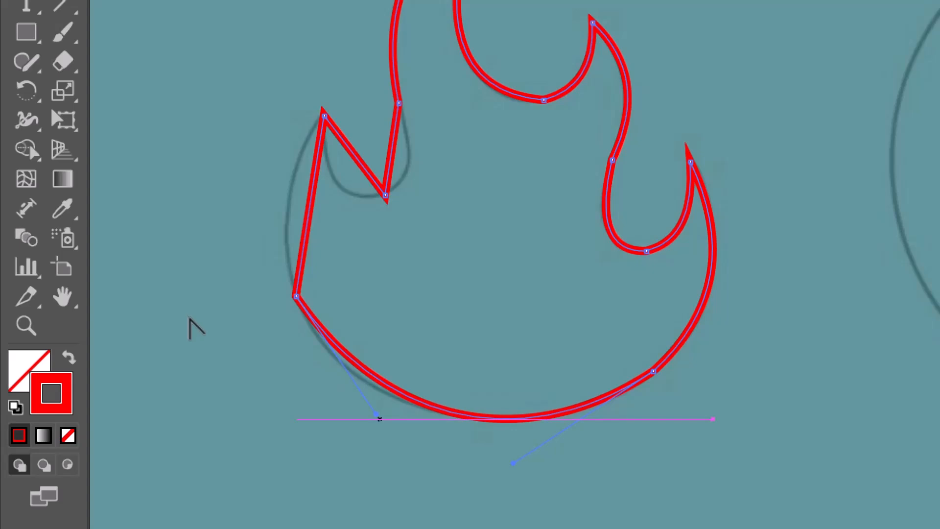
pyautogui.moveTo(189, 326); pyautogui.dragTo(176, 315)
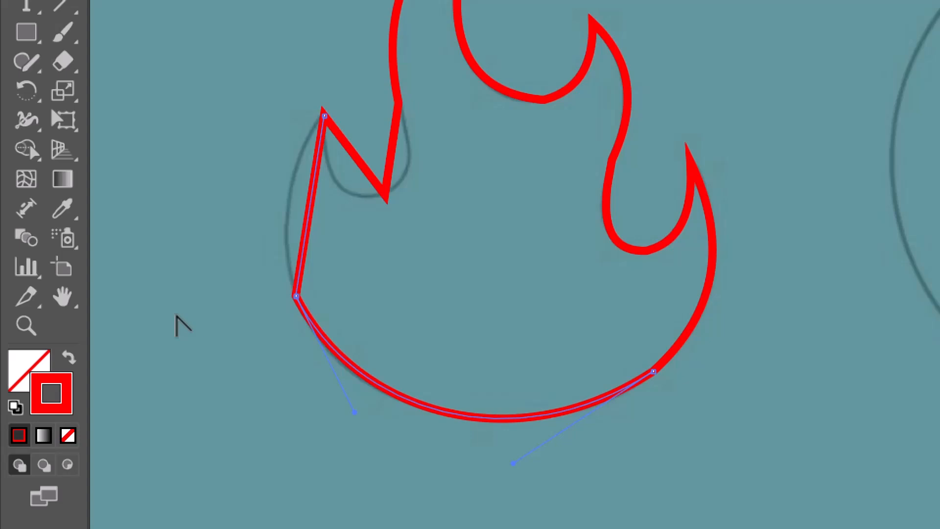
# Bend the outer side of the flame's left tongue and both segments of the adjacent valley onto the sketch
pyautogui.moveTo(176, 316); pyautogui.dragTo(173, 318)
pyautogui.moveTo(153, 213); pyautogui.dragTo(202, 196)
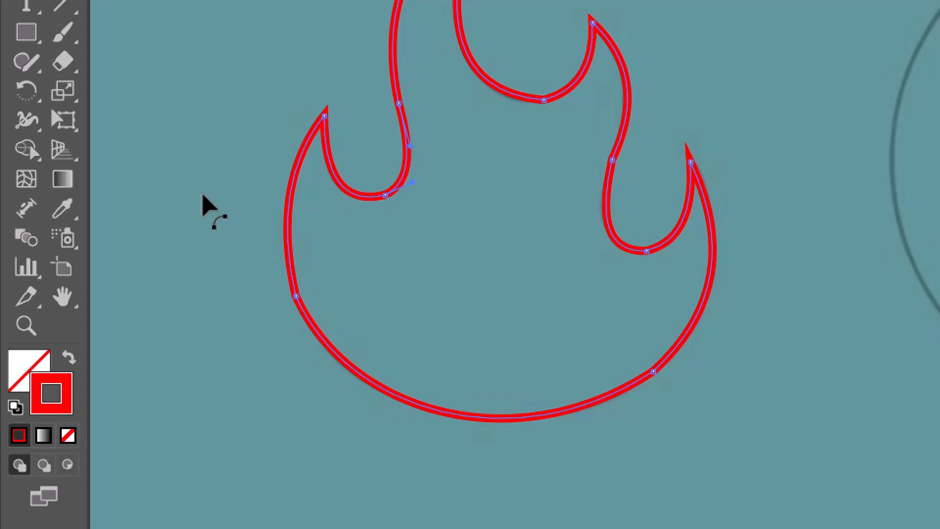
pyautogui.scroll(5, 279, 232)
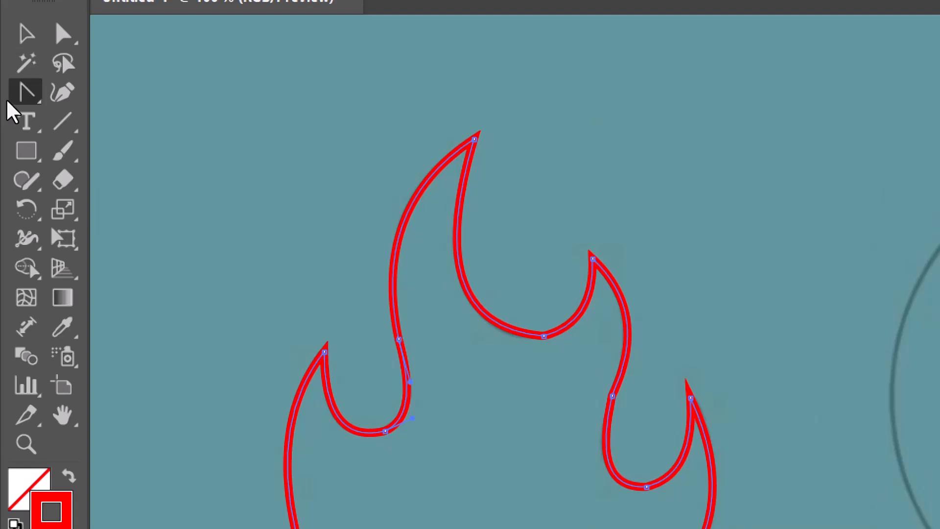
pyautogui.click(11, 101)
pyautogui.click(52, 98)
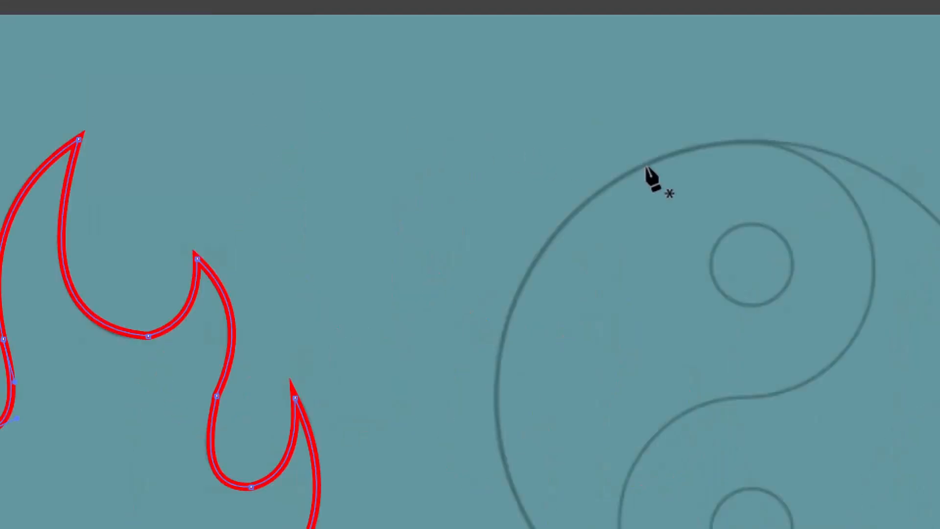
pyautogui.scroll(10, 627, 162)
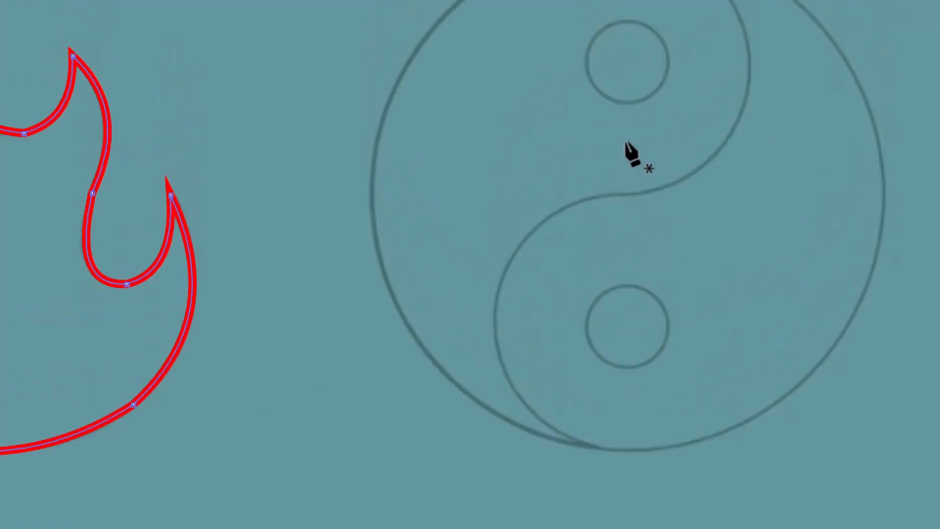
pyautogui.scroll(-8, 495, 449)
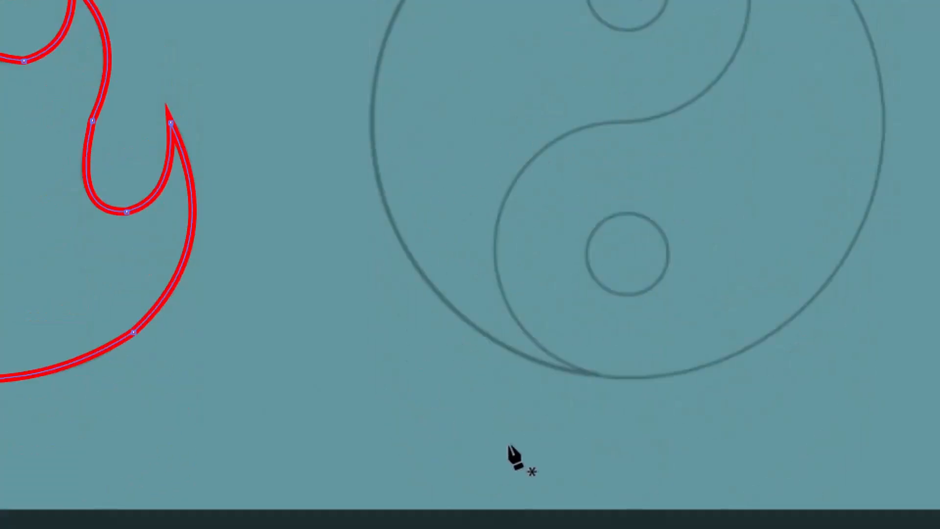
pyautogui.scroll(6, 698, 306)
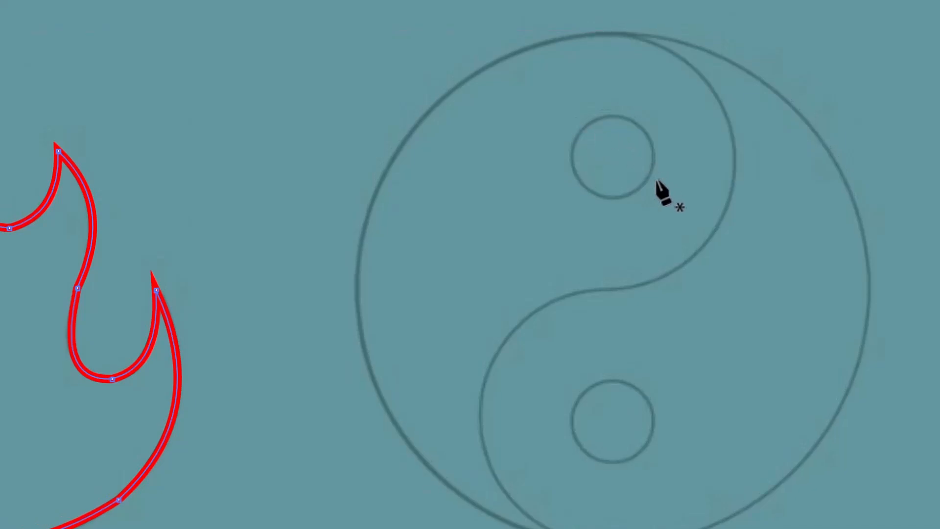
pyautogui.scroll(-3, 515, 382)
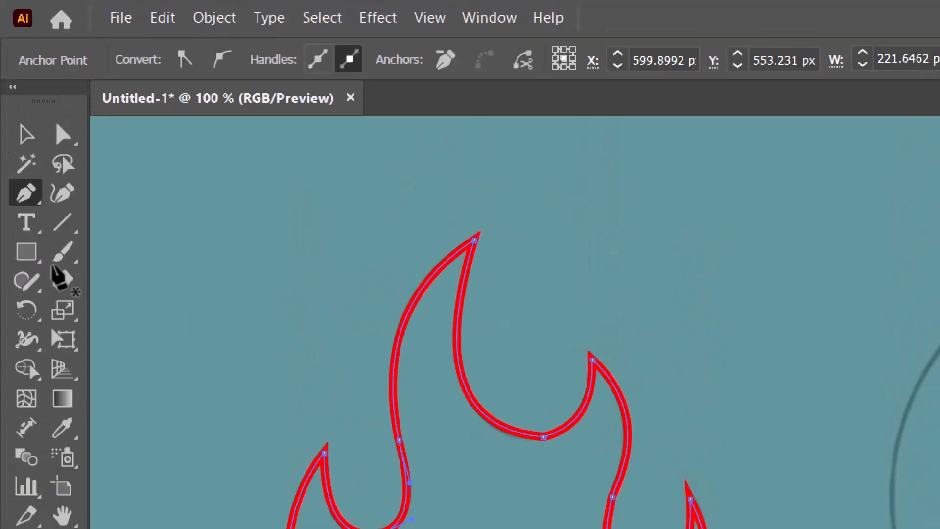
# Reduce the flame outline's stroke weight by one increment and deselect the path
pyautogui.click(26, 135)
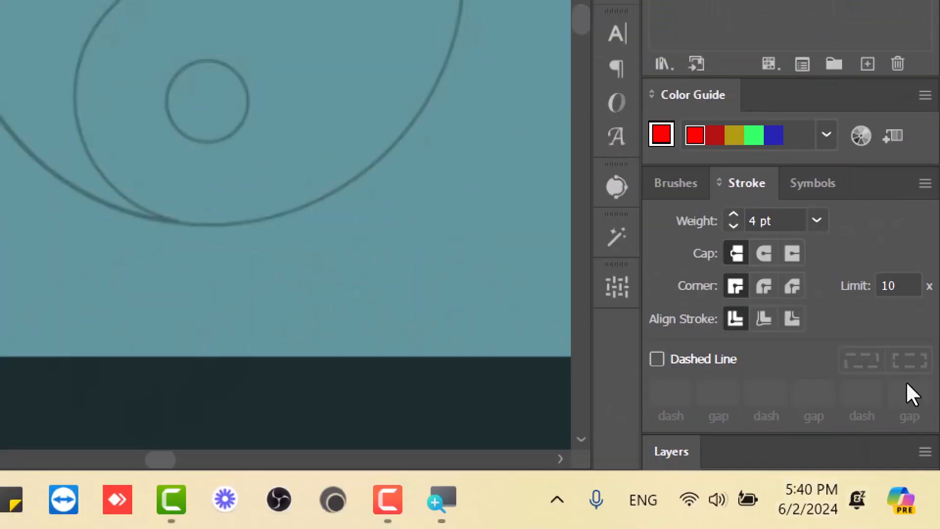
pyautogui.click(734, 226)
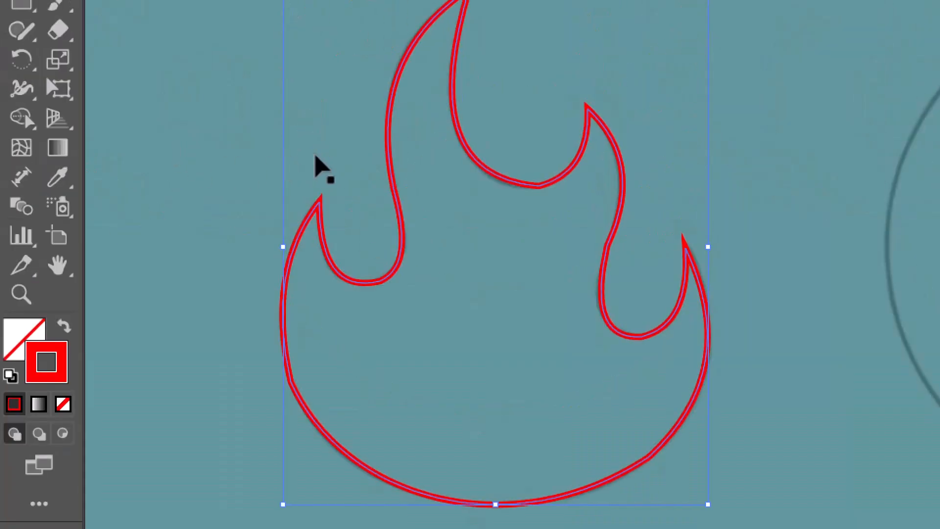
pyautogui.press('e')
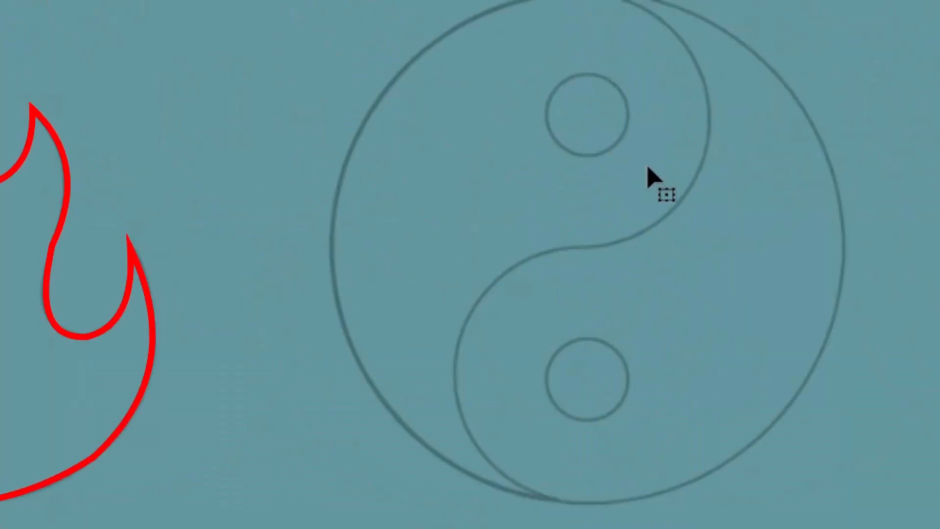
# Draw a straight segment about 269 px long from the bottom to the top of the yin-yang circle and give it a red stroke
pyautogui.press('t')
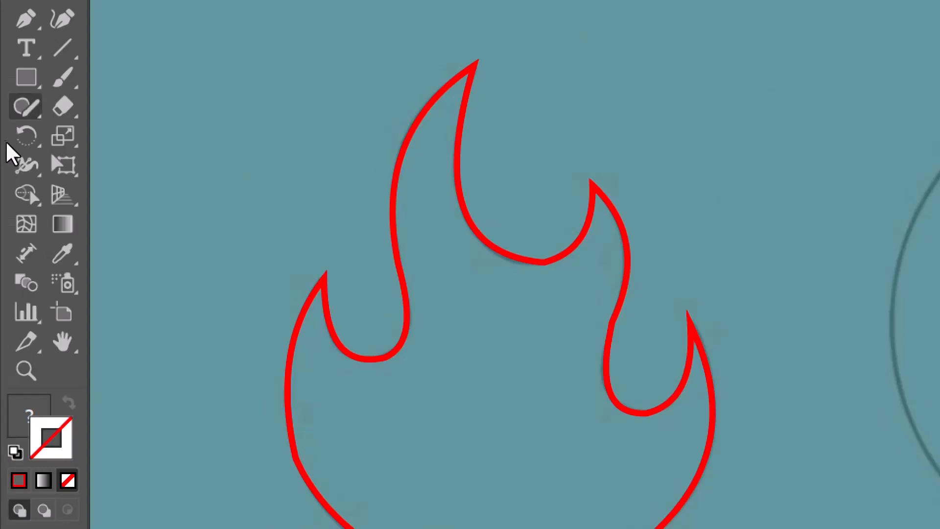
pyautogui.press('p')
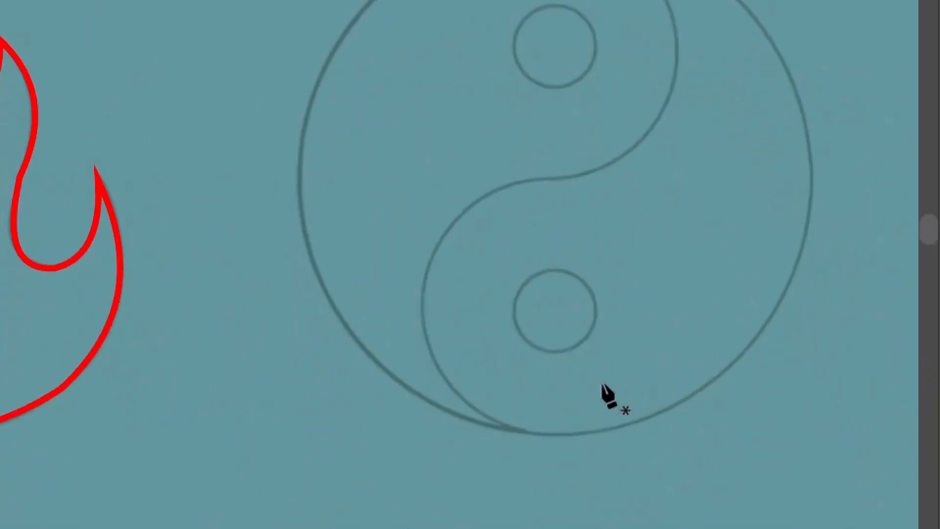
pyautogui.click(528, 435)
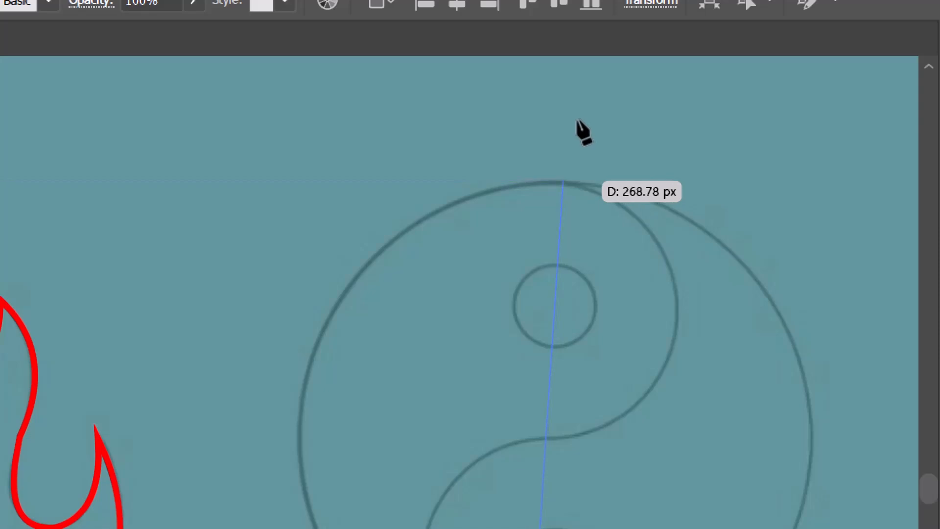
pyautogui.click(560, 181)
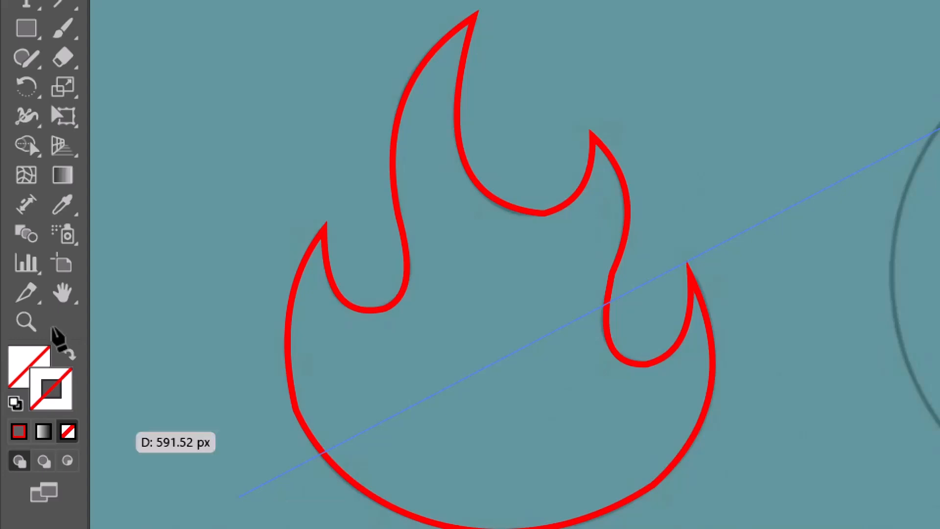
pyautogui.click(19, 431)
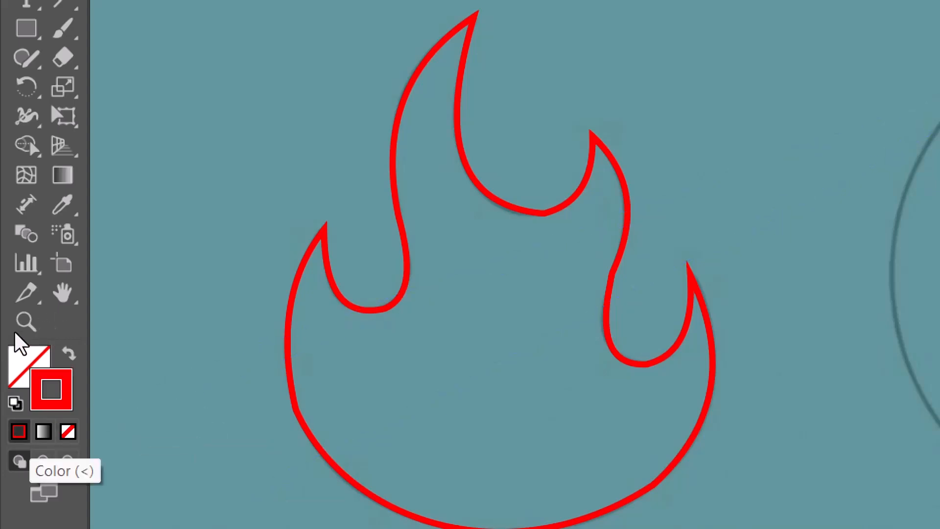
# Reposition the segment's top and bottom anchors so both ends sit on the outline of the sketched circle
pyautogui.press('v')
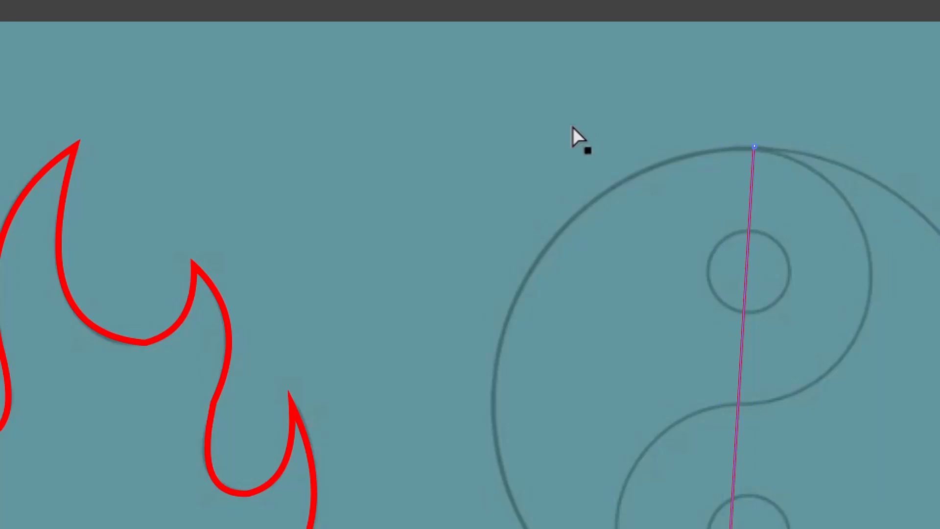
pyautogui.click(754, 146)
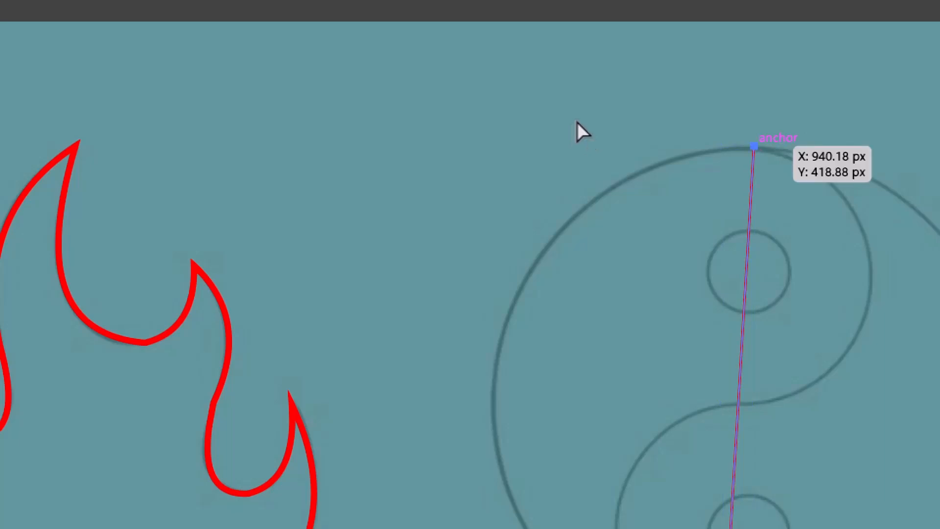
pyautogui.moveTo(578, 122); pyautogui.dragTo(569, 122)
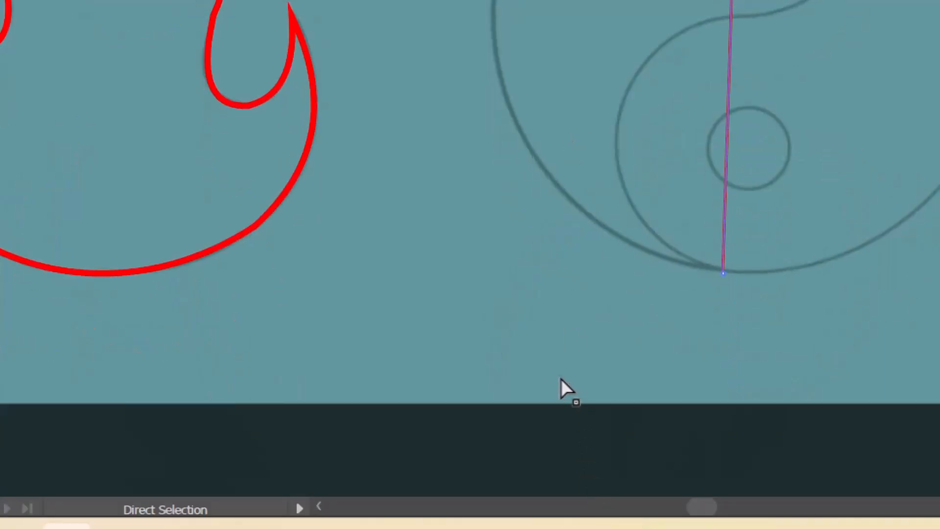
pyautogui.click(562, 379)
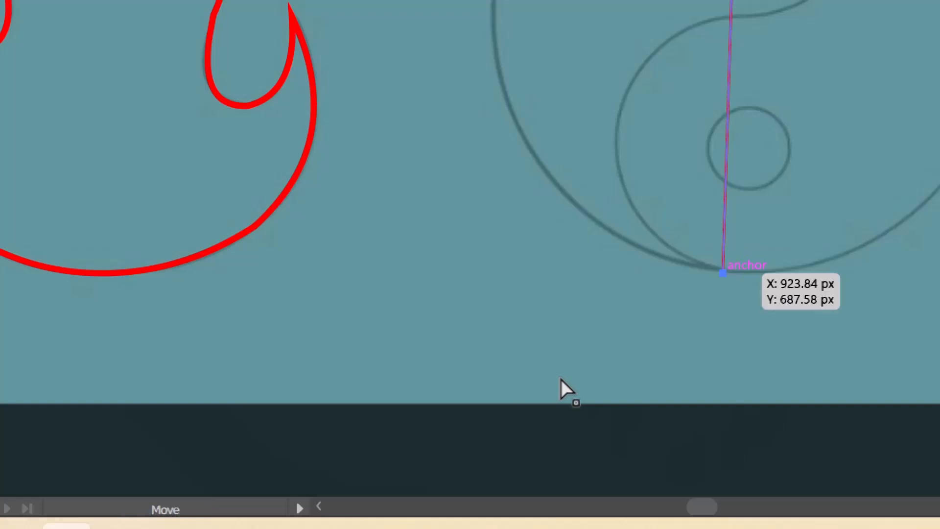
pyautogui.moveTo(564, 379); pyautogui.dragTo(565, 379)
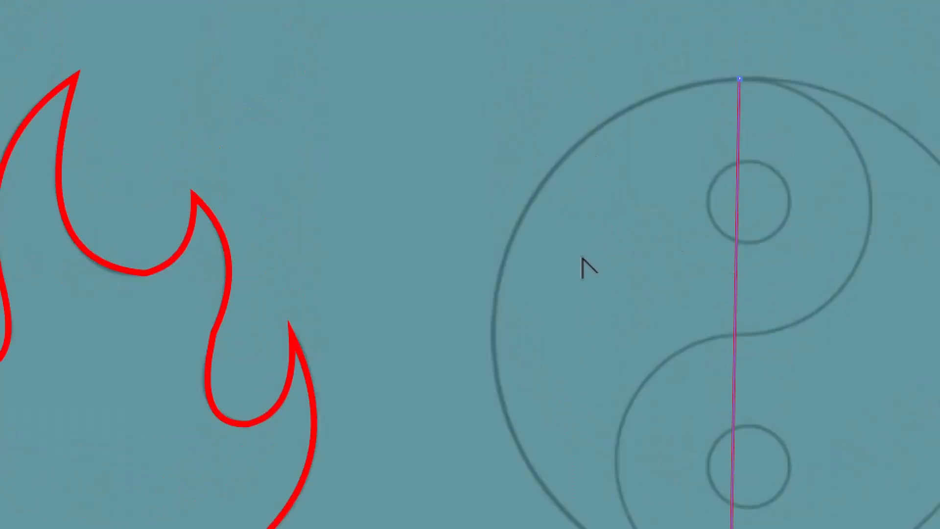
# Bend the straight segment outward to follow the left half of the sketched circle and check its fit at both ends
pyautogui.press('Up')
pyautogui.press('Up')
pyautogui.press('Up')
pyautogui.press('Up')
pyautogui.press('Up')
pyautogui.press('Up')
pyautogui.press('Up')
pyautogui.press('Up')
pyautogui.moveTo(573, 259); pyautogui.dragTo(447, 247)
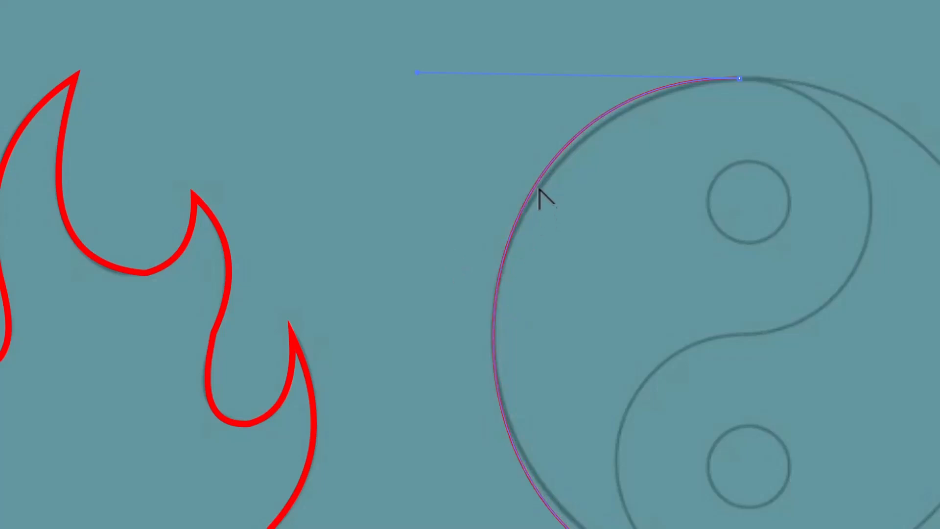
pyautogui.scroll(-5, 515, 343)
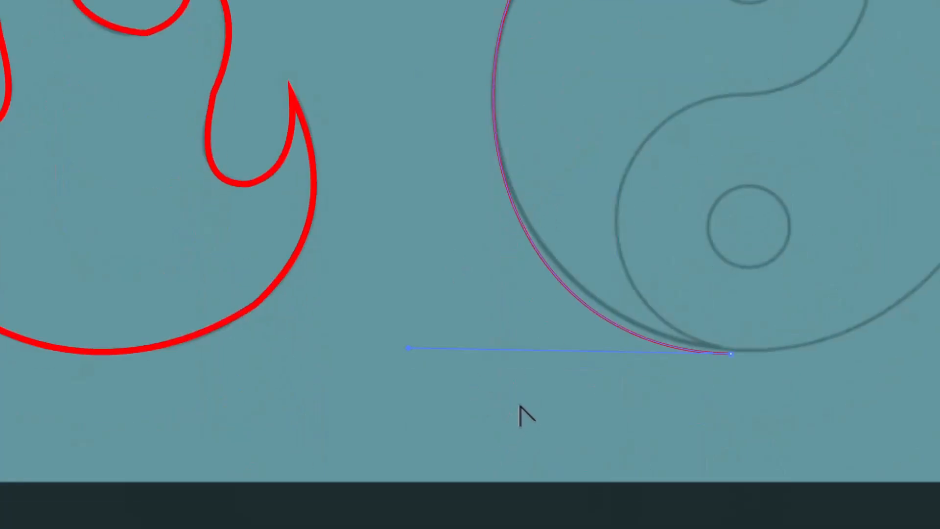
pyautogui.scroll(5, 637, 220)
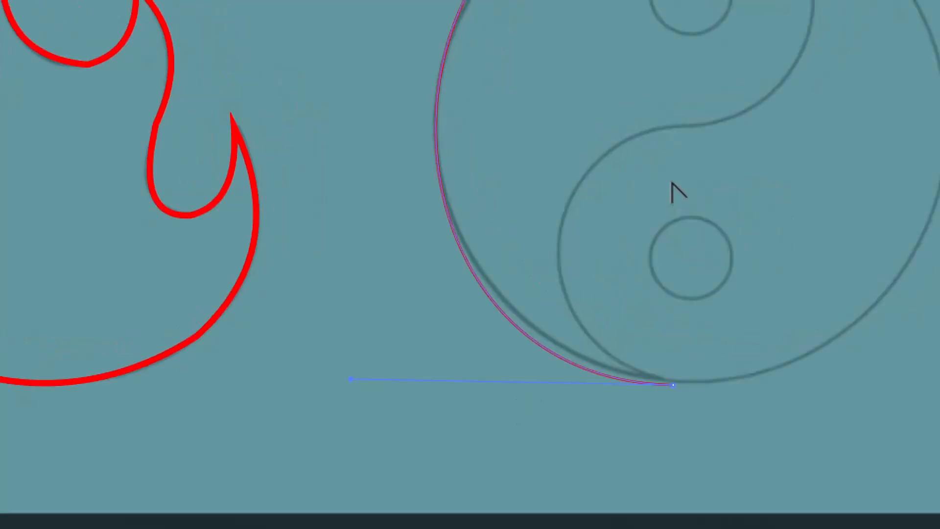
pyautogui.scroll(-5, 595, 296)
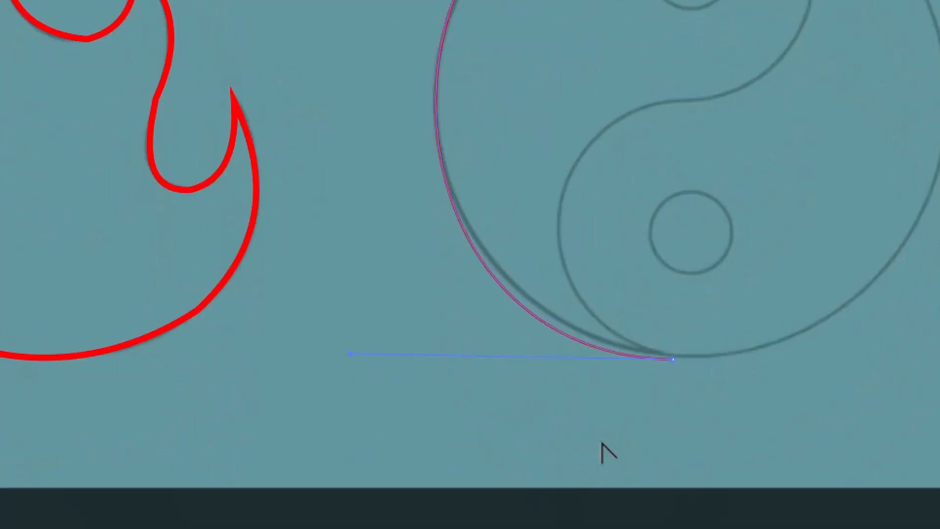
pyautogui.scroll(5, 593, 378)
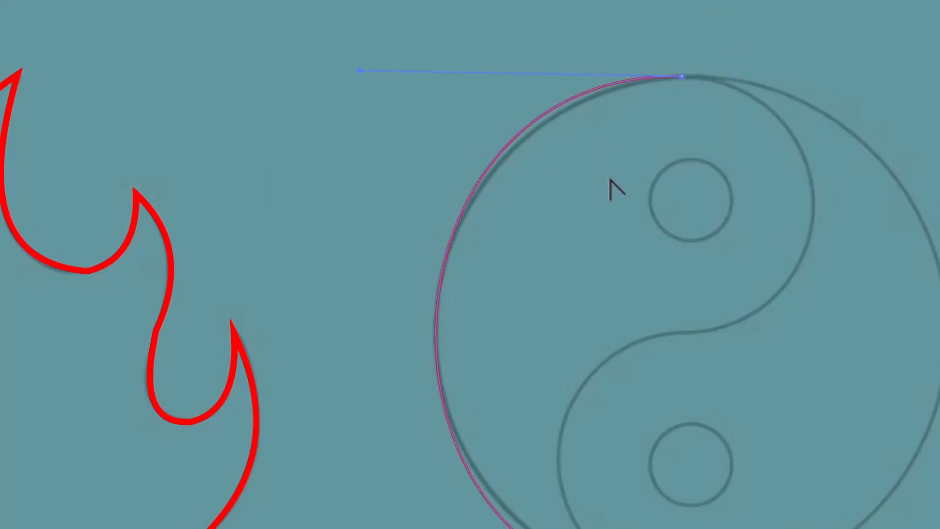
# Try closing the path with a straight segment between the bottom and top anchors and bending it onto the circle's right half
pyautogui.press('p')
pyautogui.scroll(-6, 514, 460)
pyautogui.moveTo(572, 407); pyautogui.dragTo(565, 379)
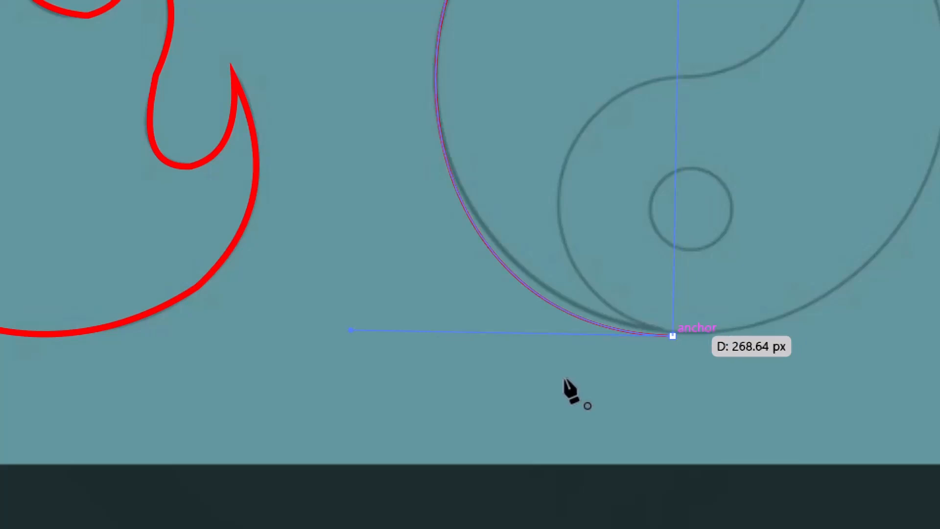
pyautogui.click(564, 379)
pyautogui.scroll(4, 580, 150)
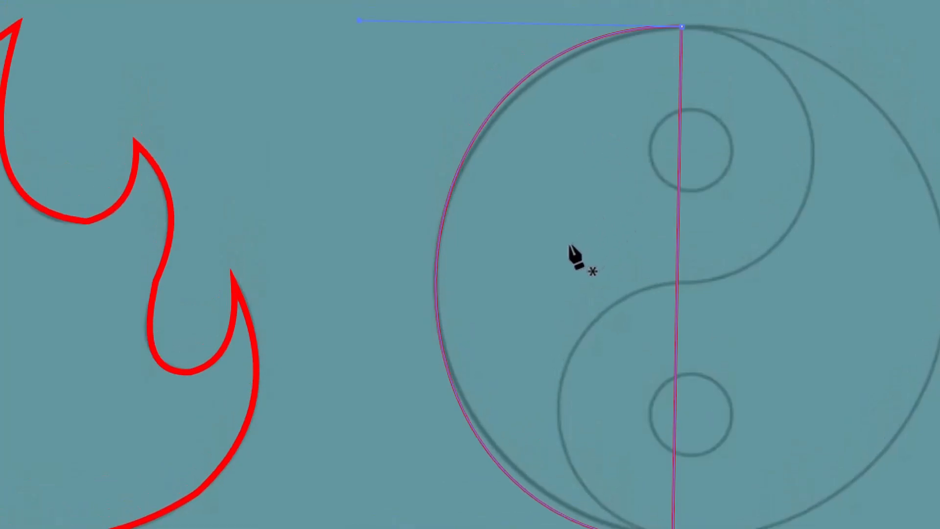
pyautogui.press('alt')
pyautogui.moveTo(568, 255); pyautogui.dragTo(701, 259)
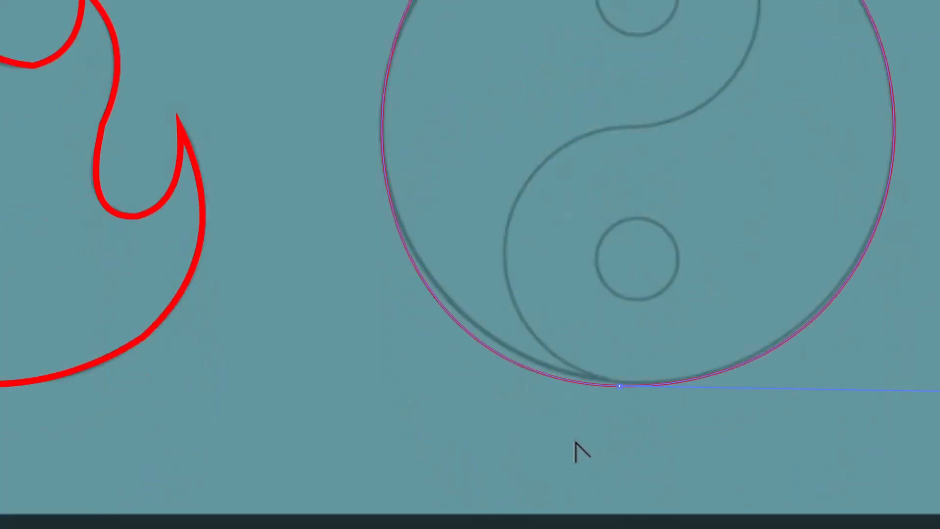
# Try to start a path at the circle's bottom anchor, and undo back to the left arc alone
pyautogui.press('p')
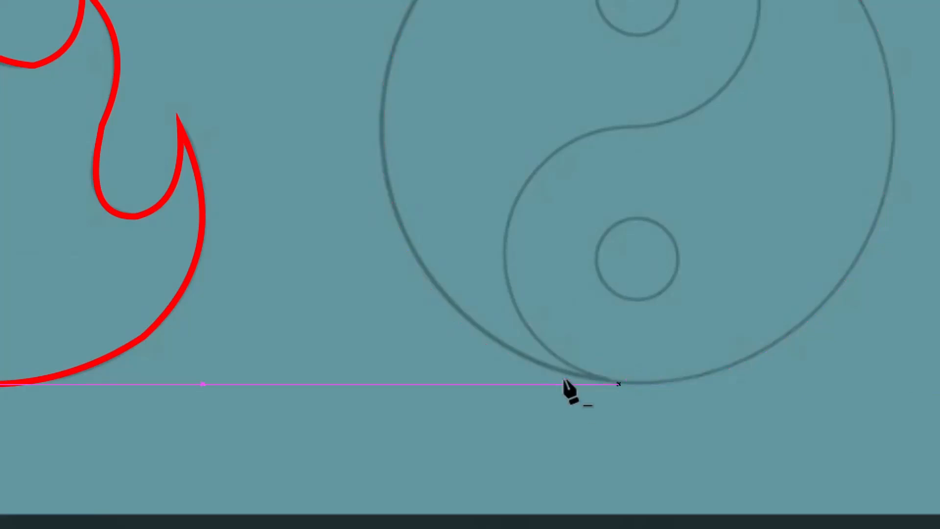
pyautogui.press('a')
pyautogui.click(617, 98)
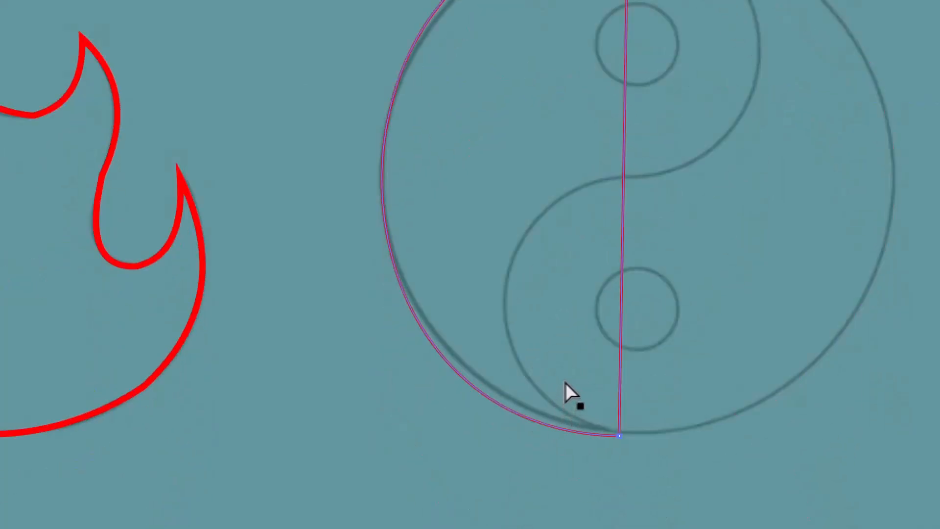
pyautogui.press('p')
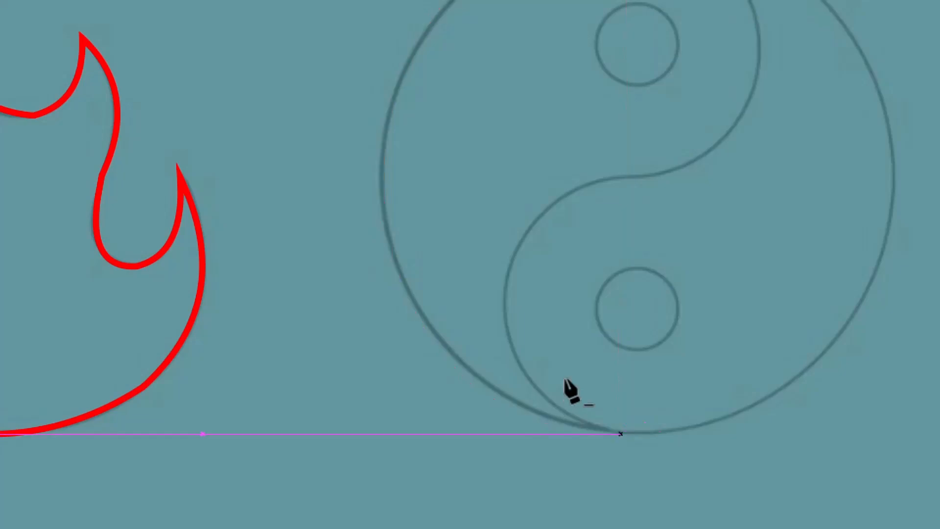
pyautogui.click(565, 378)
pyautogui.hotkey('ctrl', 'z')
# Close the left arc with a straight segment between the circle's top and bottom anchors
pyautogui.moveTo(563, 381); pyautogui.dragTo(567, 378)
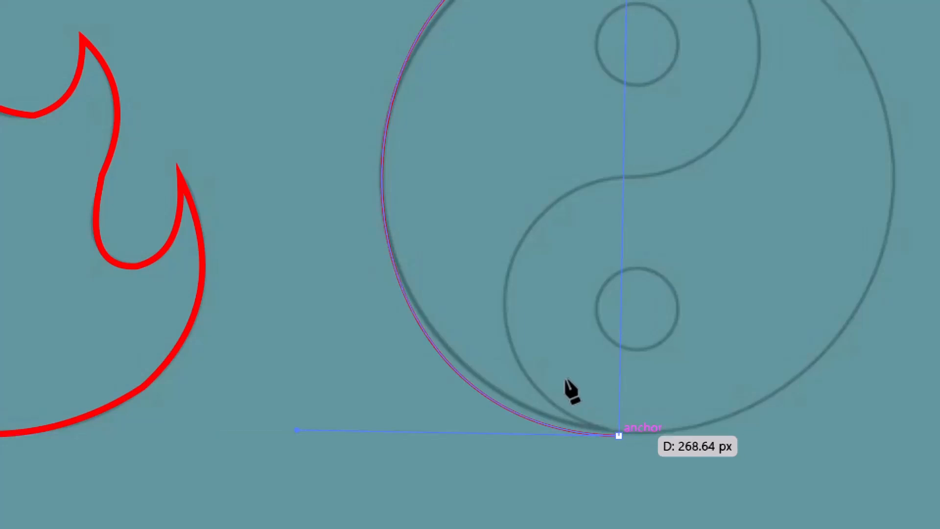
pyautogui.click(567, 381)
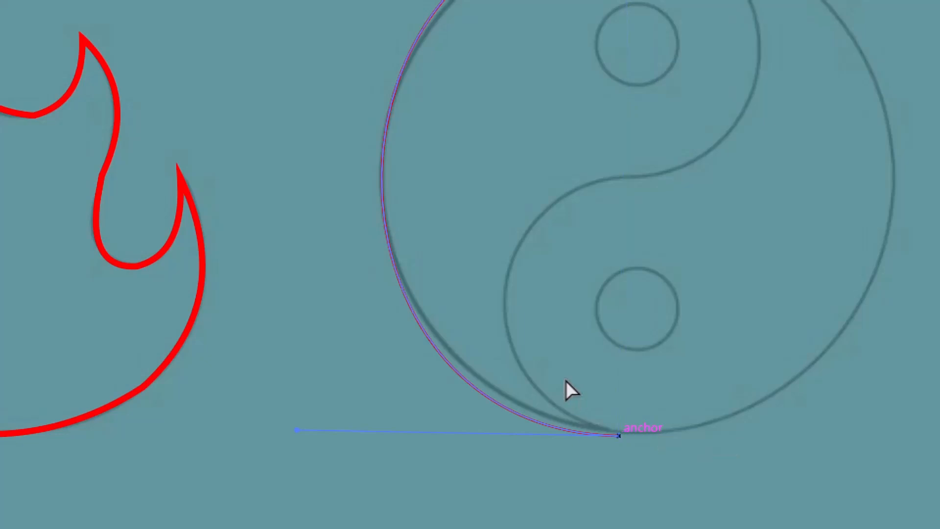
pyautogui.keyDown('ctrl'); pyautogui.click(566, 381); pyautogui.keyUp('ctrl')
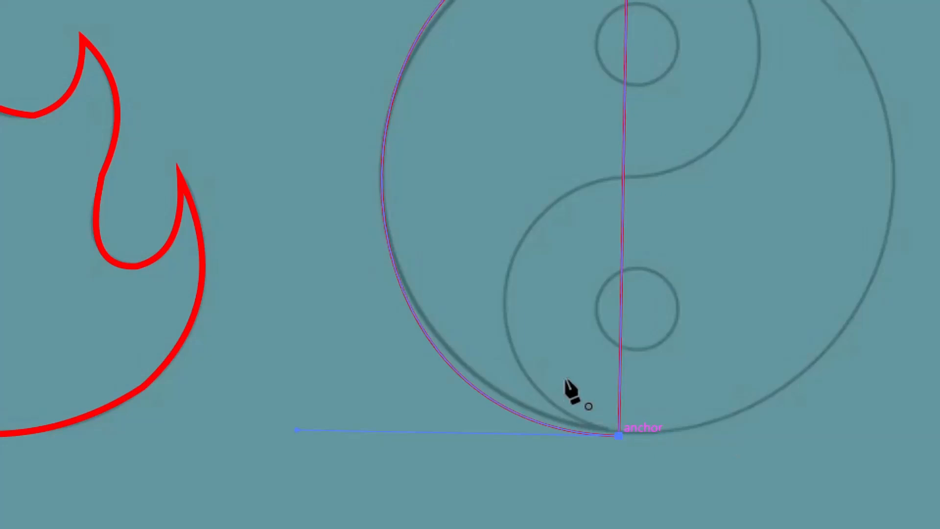
pyautogui.scroll(1, 581, 172)
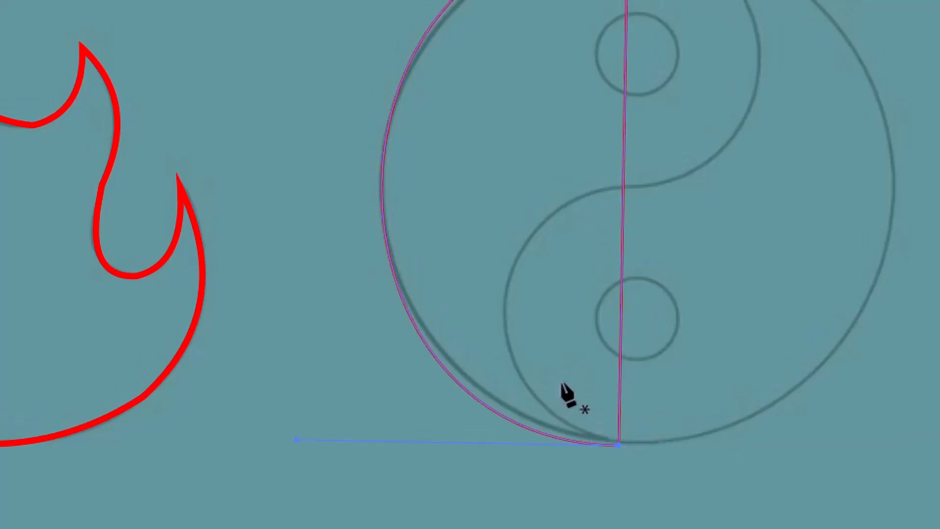
pyautogui.click(619, 445)
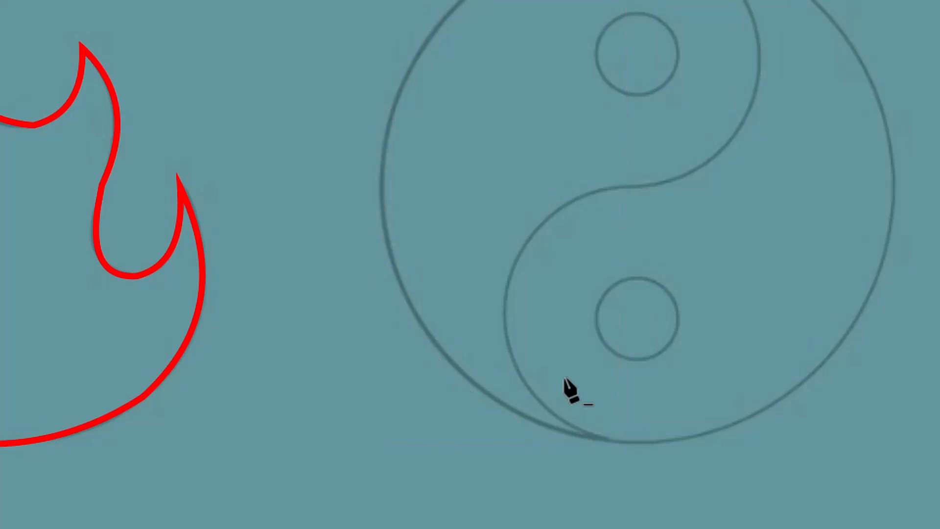
pyautogui.hotkey('ctrl', 'z')
pyautogui.click(619, 445)
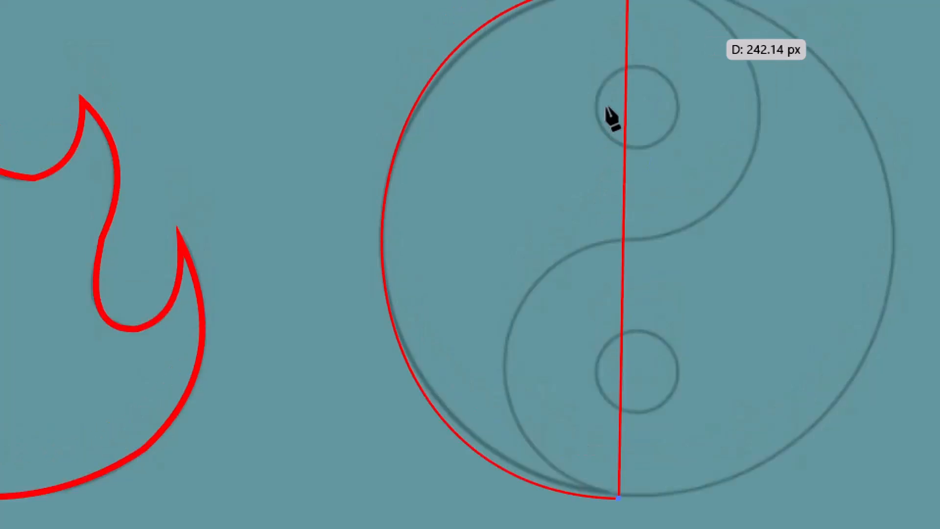
pyautogui.hotkey('ctrl', 'z')
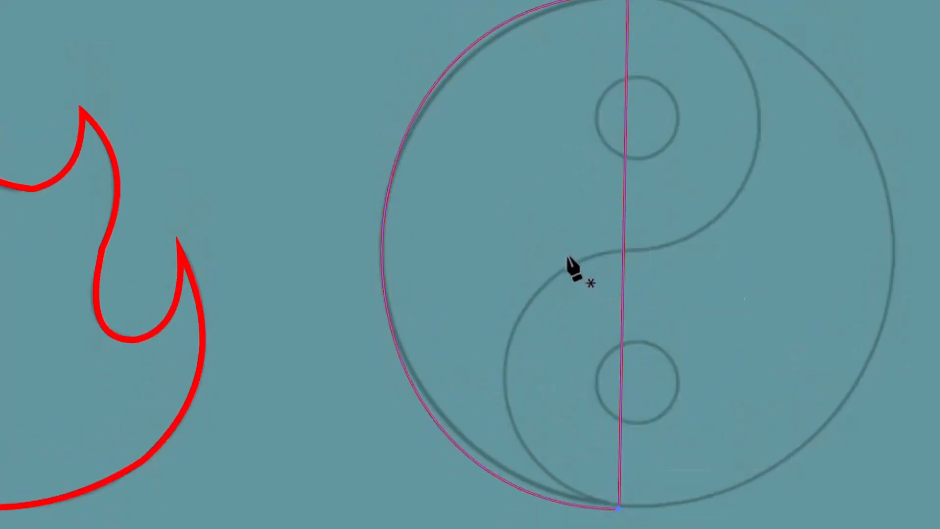
# Bend the straight closing segment outward to follow the right half of the sketched circle
pyautogui.moveTo(565, 251); pyautogui.dragTo(702, 256)
pyautogui.scroll(-2, 552, 393)
pyautogui.press('p')
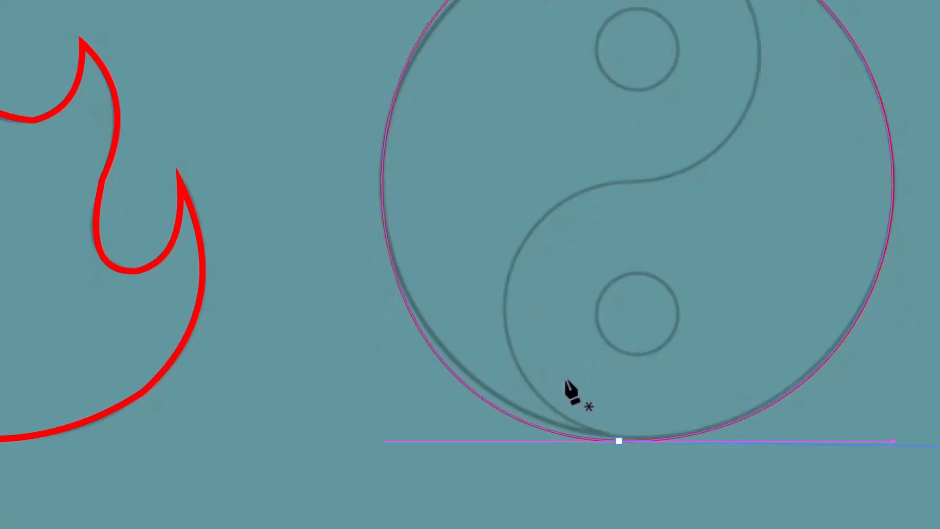
pyautogui.click(619, 441)
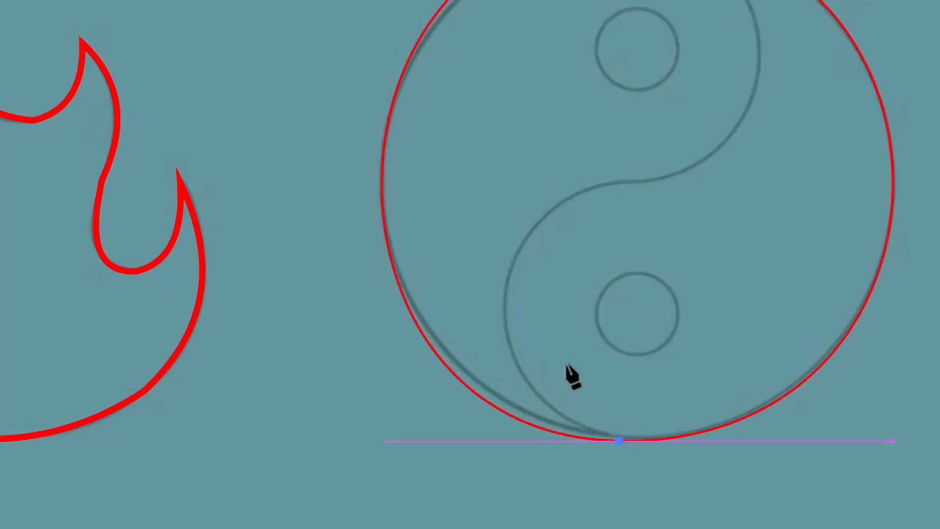
pyautogui.scroll(5, 609, 139)
pyautogui.moveTo(610, 112); pyautogui.dragTo(566, 252)
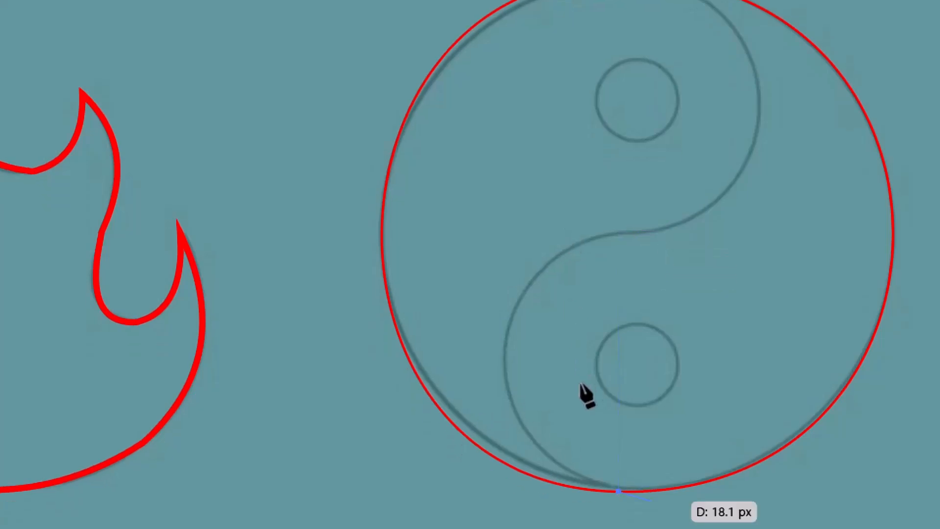
pyautogui.moveTo(577, 364); pyautogui.dragTo(576, 363)
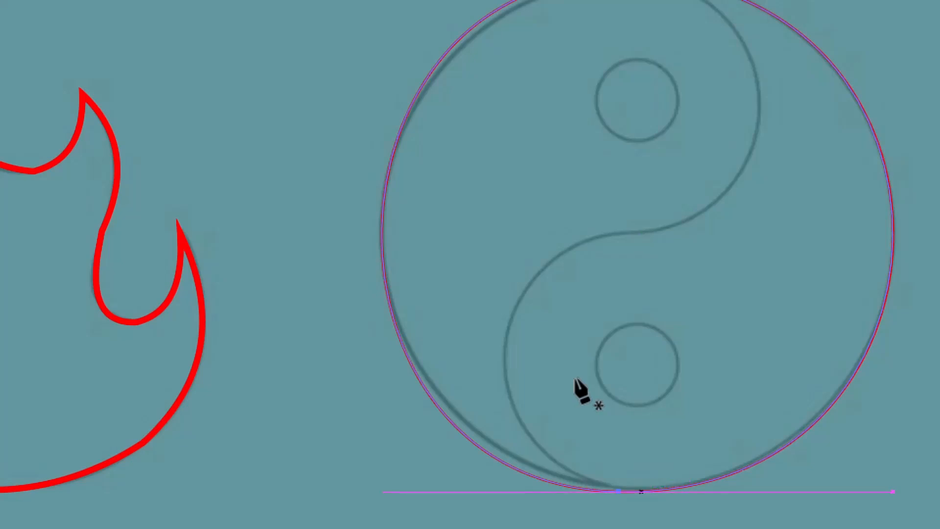
# Draw a separate path of two straight vertical segments from the circle's bottom through its centre to its top
pyautogui.moveTo(573, 379); pyautogui.dragTo(575, 250)
pyautogui.click(637, 232)
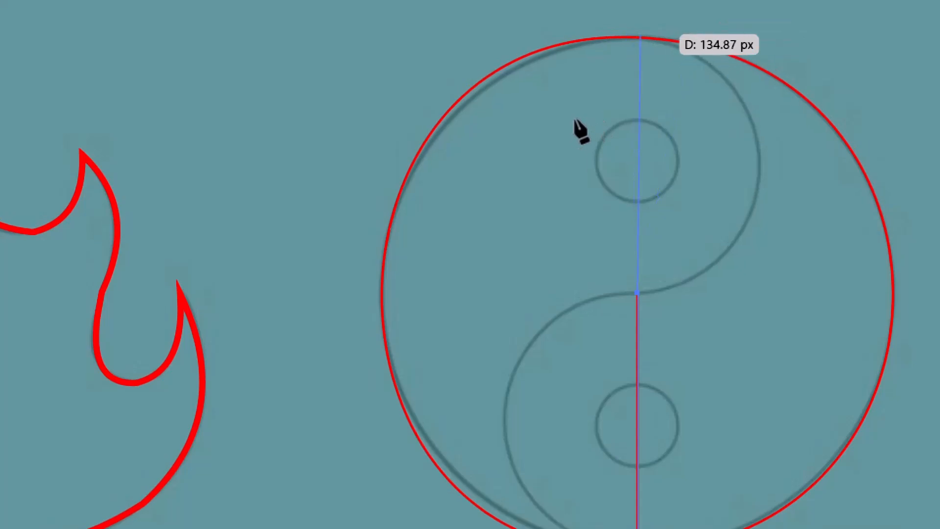
pyautogui.moveTo(577, 122); pyautogui.dragTo(575, 122)
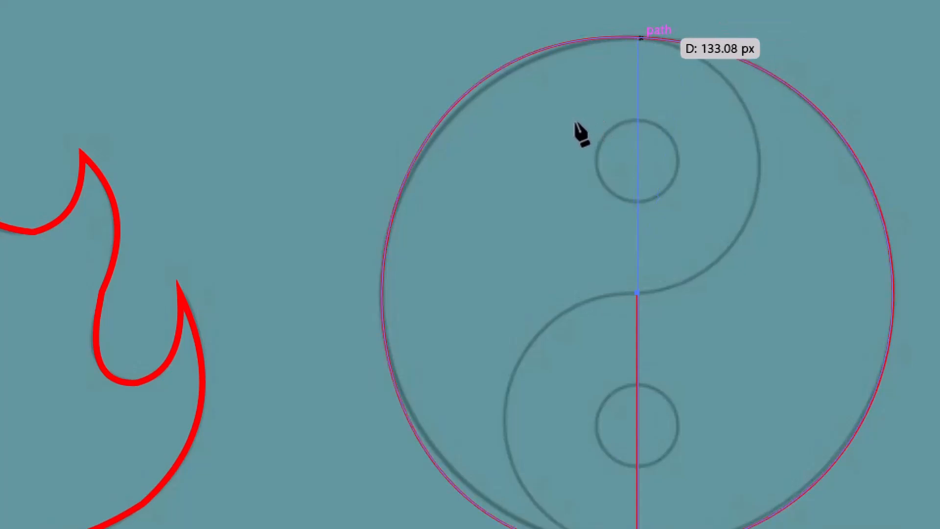
pyautogui.click(638, 38)
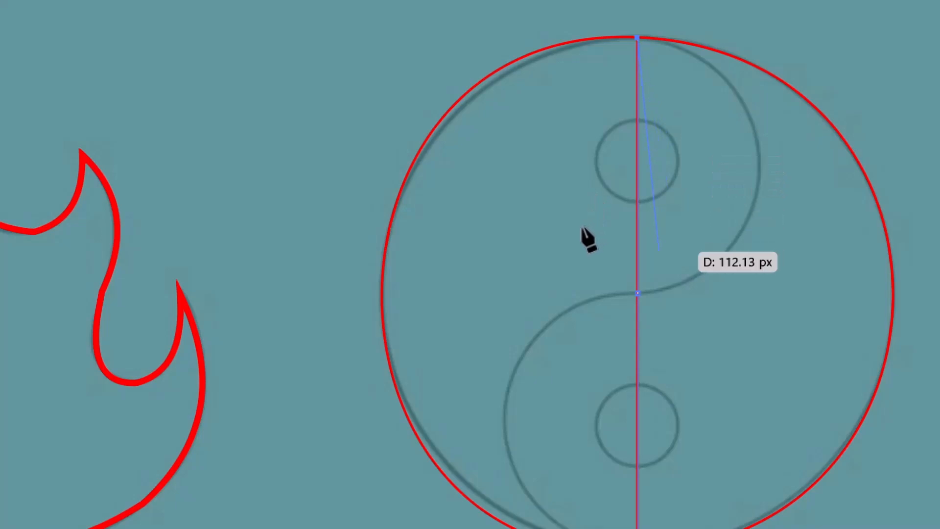
# Bend the two straight vertical segments into an S-curve following the sketched divider, upper one to the right and lower one to the left
pyautogui.moveTo(581, 188); pyautogui.dragTo(634, 186)
pyautogui.scroll(-2, 580, 375)
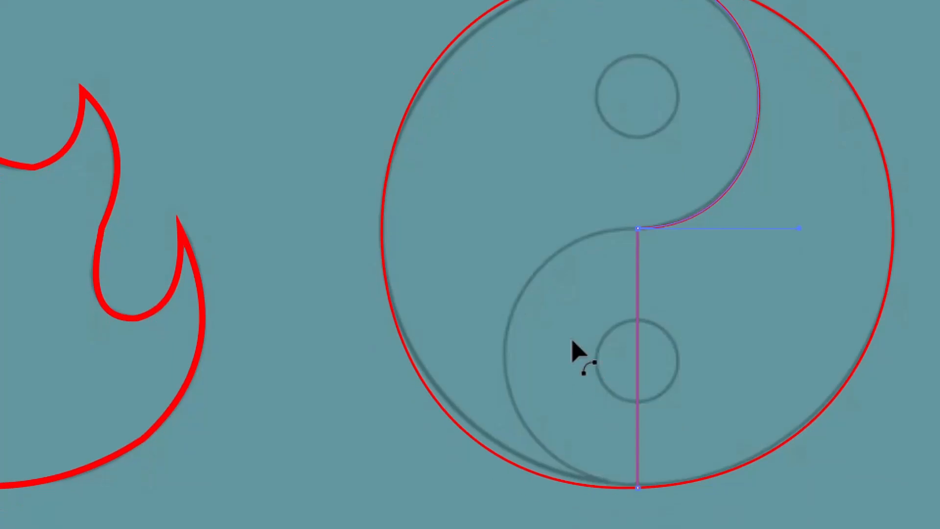
pyautogui.moveTo(573, 321); pyautogui.dragTo(506, 315)
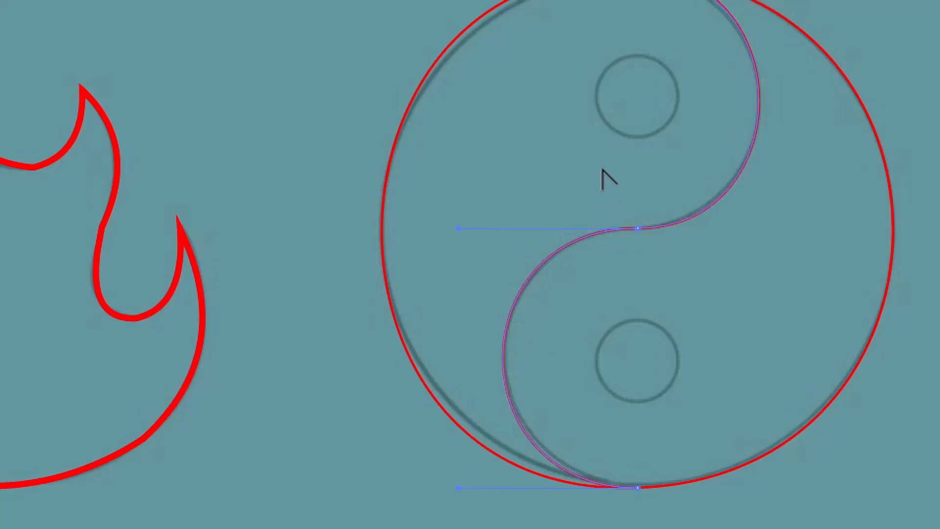
pyautogui.scroll(3, 588, 133)
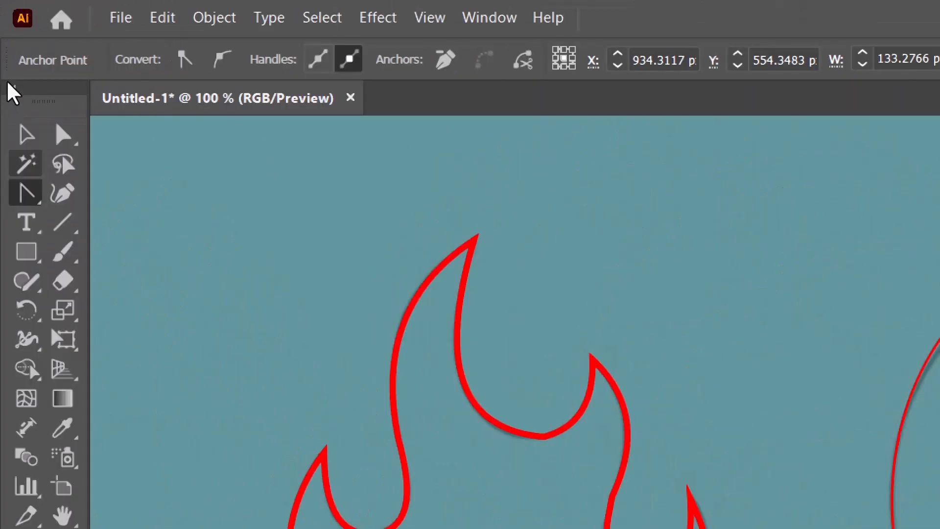
# Delete the reference screenshot from the artboard, keeping the red flame and yin-yang outlines
pyautogui.click(26, 134)
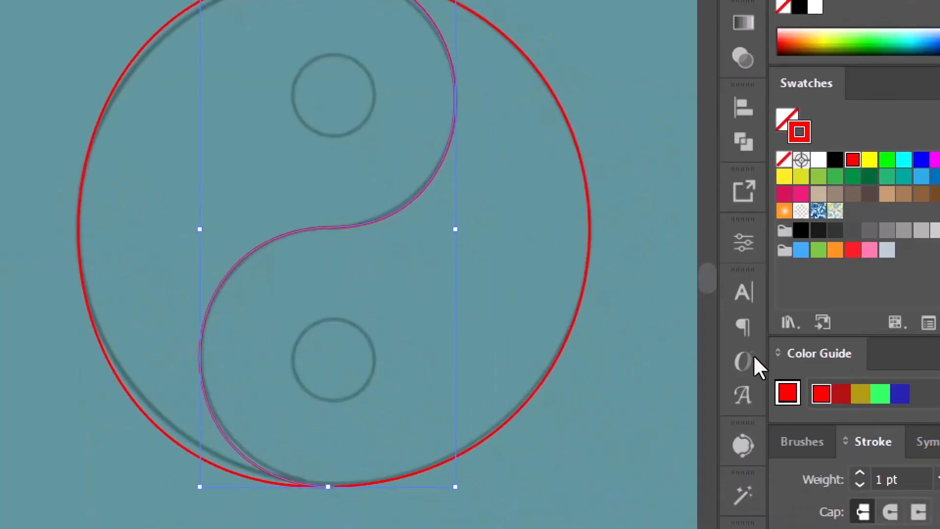
pyautogui.hotkey('ctrl', '-')
pyautogui.hotkey('ctrl', '-')
pyautogui.hotkey('ctrl', '-')
pyautogui.hscroll(1, 458, 274)
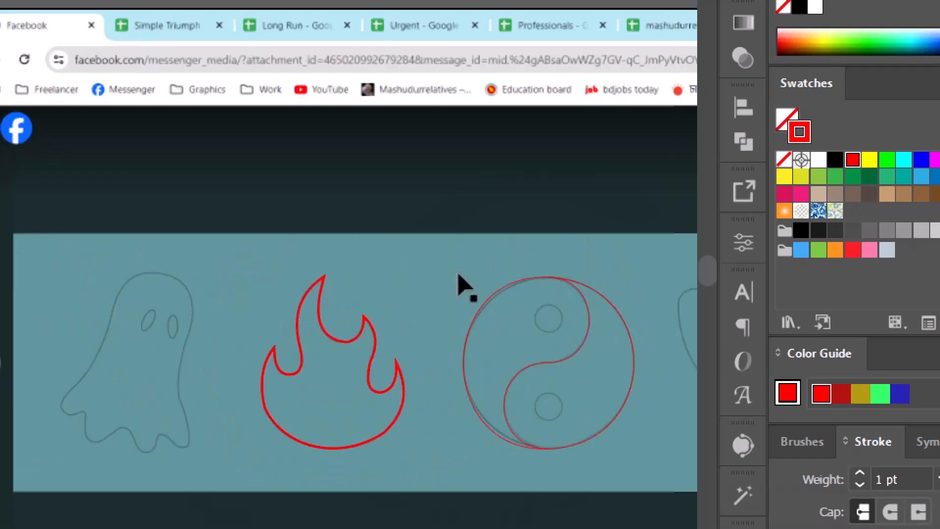
pyautogui.hotkey('ctrl', '-')
pyautogui.hotkey('ctrl', '-')
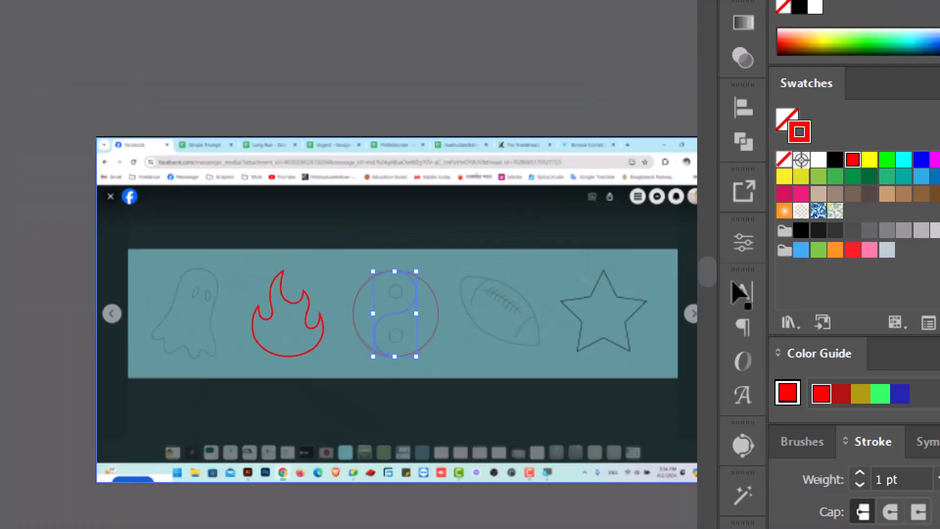
pyautogui.hotkey('ctrl', 'a')
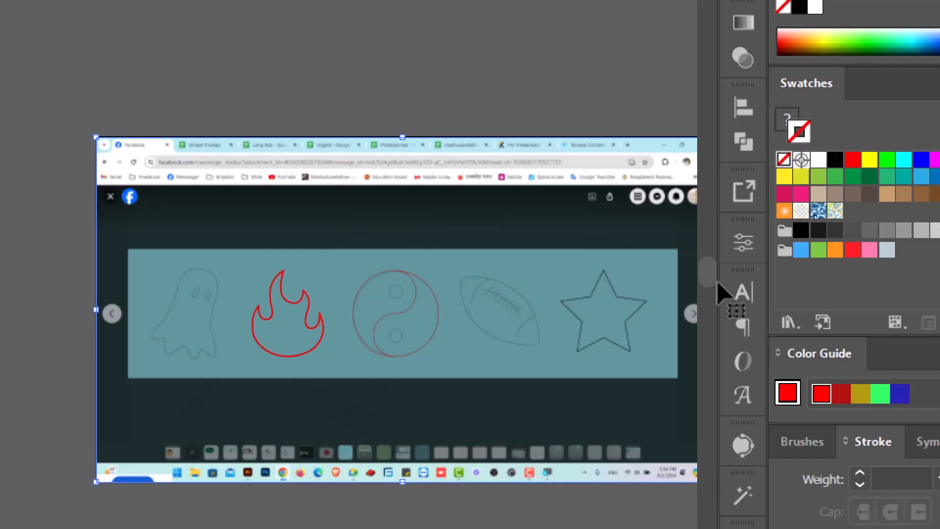
pyautogui.press('Delete')
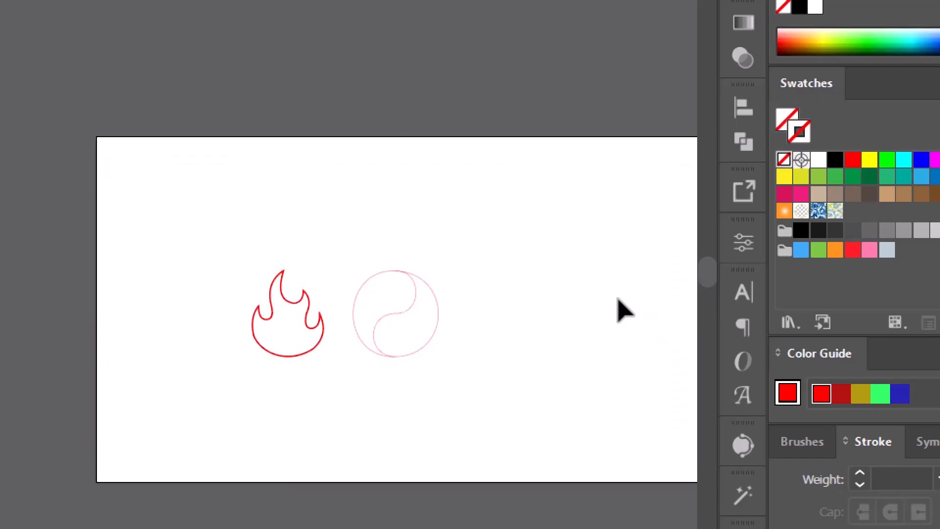
# Set the stroke weight of the yin-yang's circle and S-curve to 3 pt
pyautogui.hotkey('ctrl', '=')
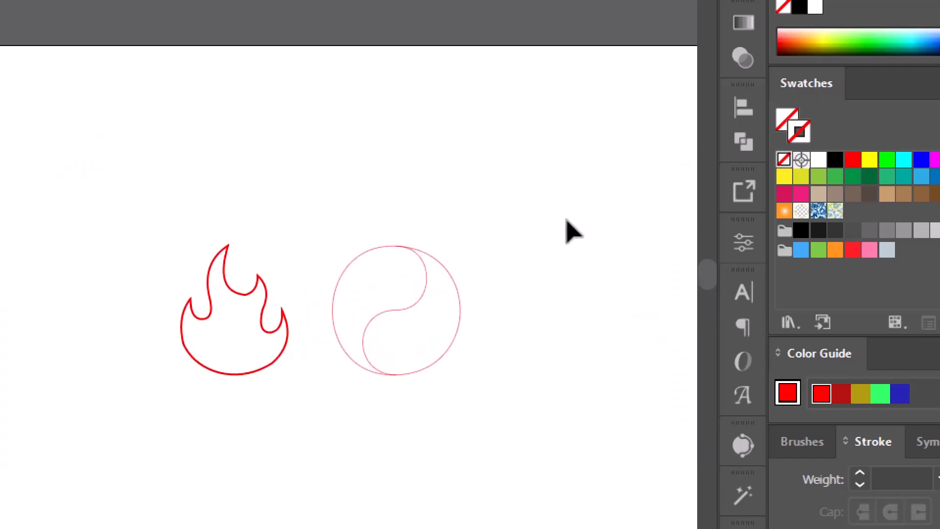
pyautogui.moveTo(340, 221); pyautogui.dragTo(534, 396)
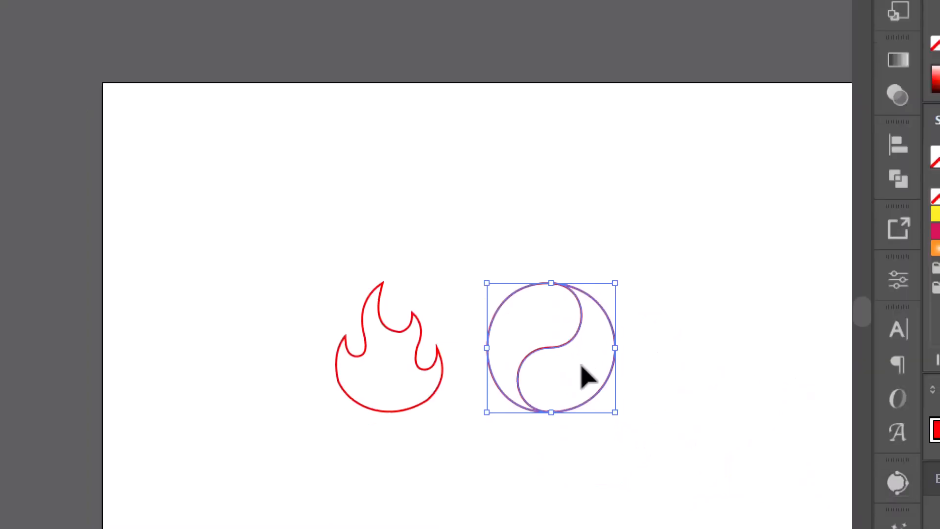
pyautogui.click(590, 372)
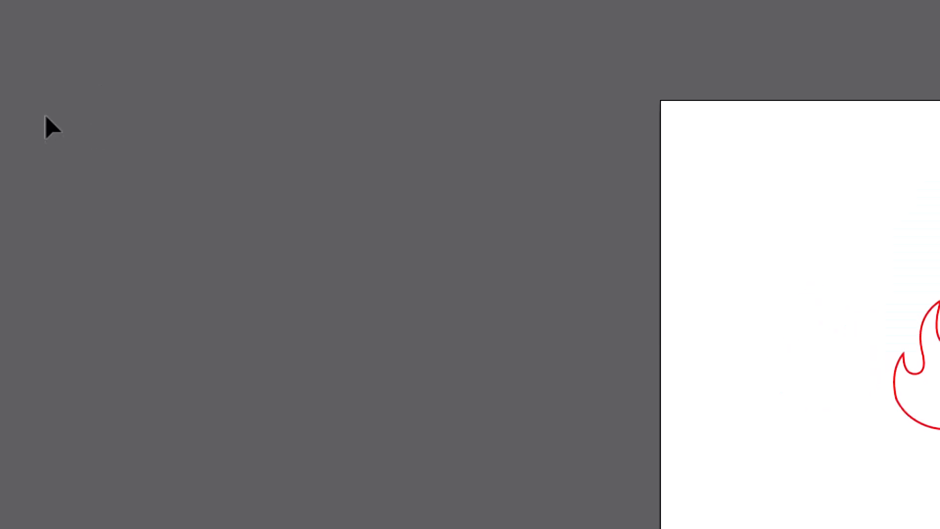
# Draw a small circle with the Ellipse tool inside the upper lobe of the yin-yang
pyautogui.press('m')
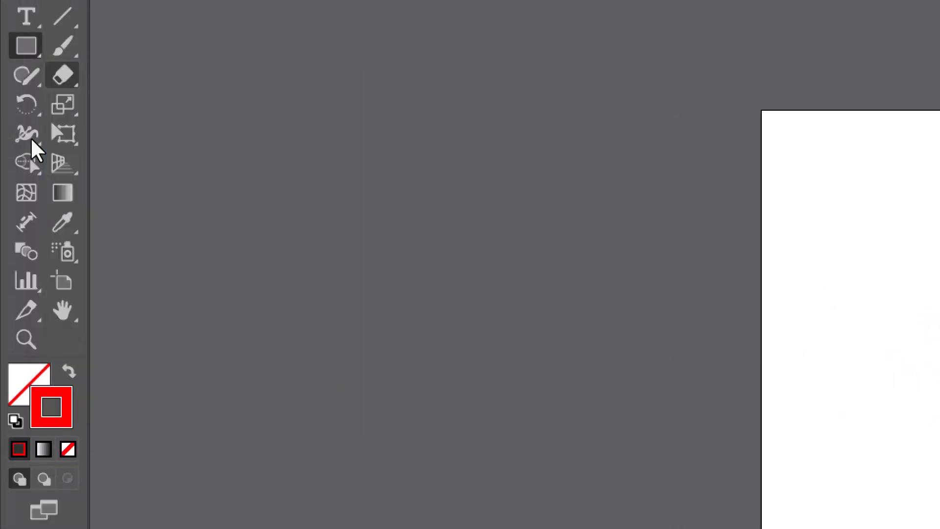
pyautogui.click(27, 45)
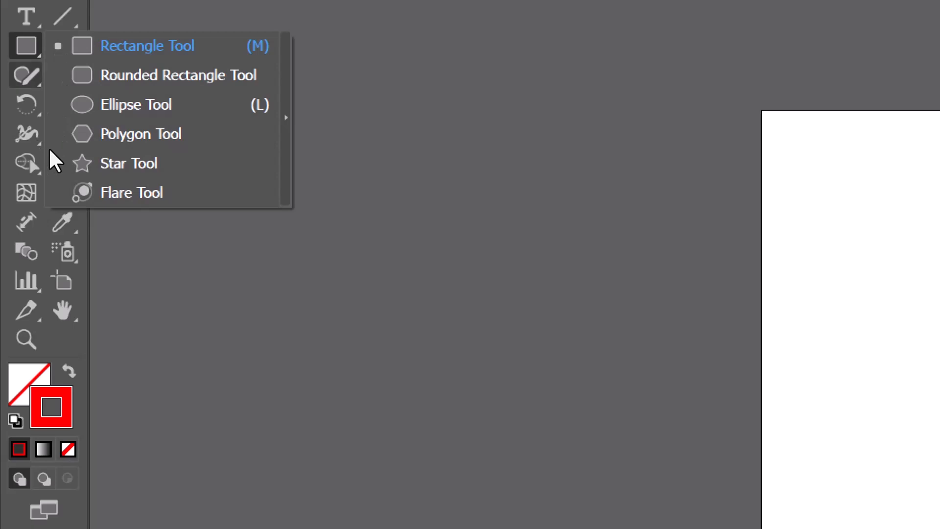
pyautogui.click(67, 164)
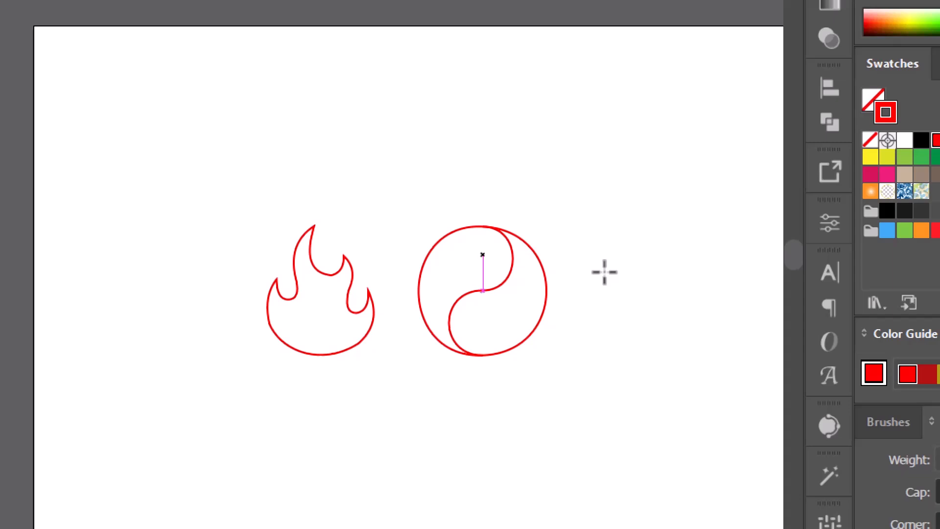
pyautogui.moveTo(605, 271); pyautogui.dragTo(612, 277)
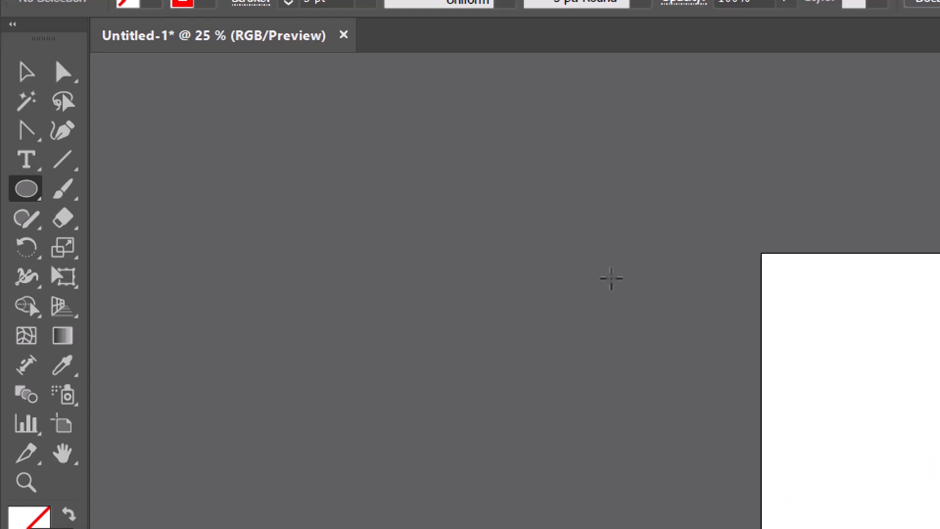
pyautogui.moveTo(612, 279); pyautogui.dragTo(840, 478)
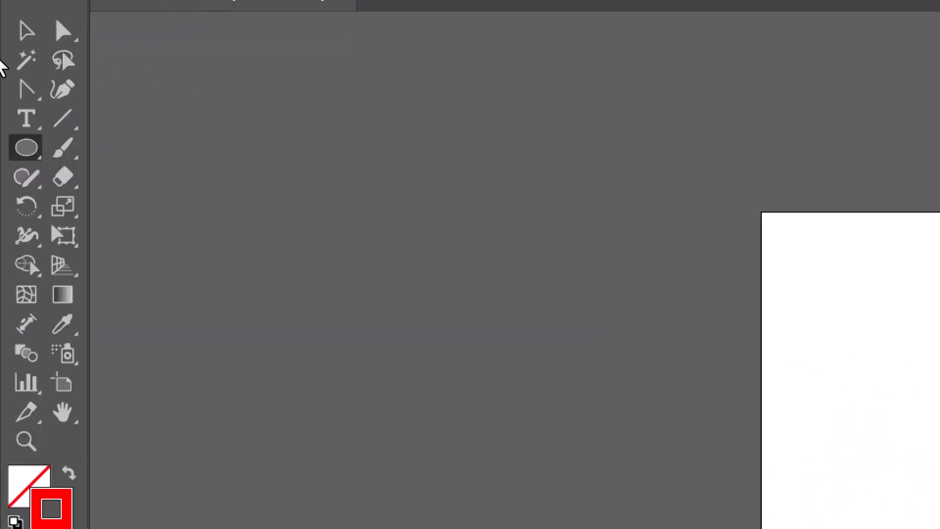
# Try to reposition the small circle, and undo the accidental enlargement
pyautogui.click(25, 40)
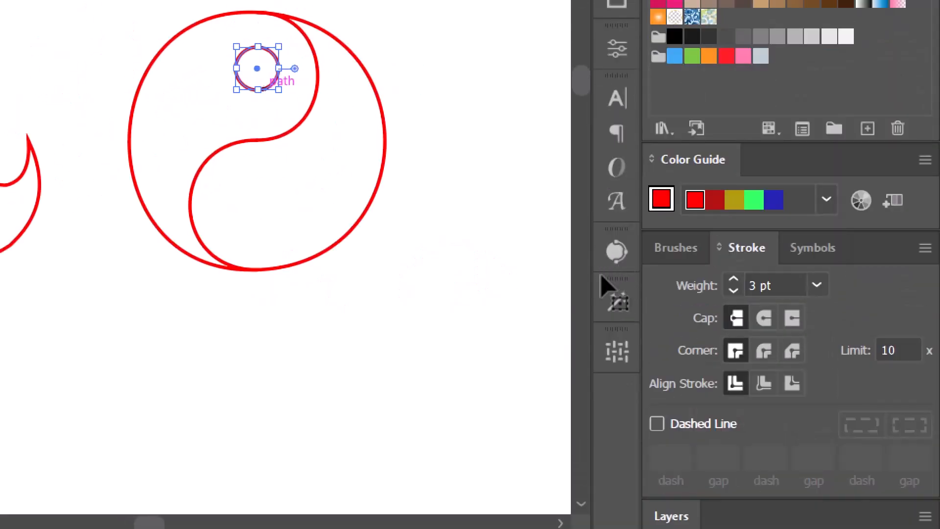
pyautogui.moveTo(613, 283); pyautogui.dragTo(263, 182)
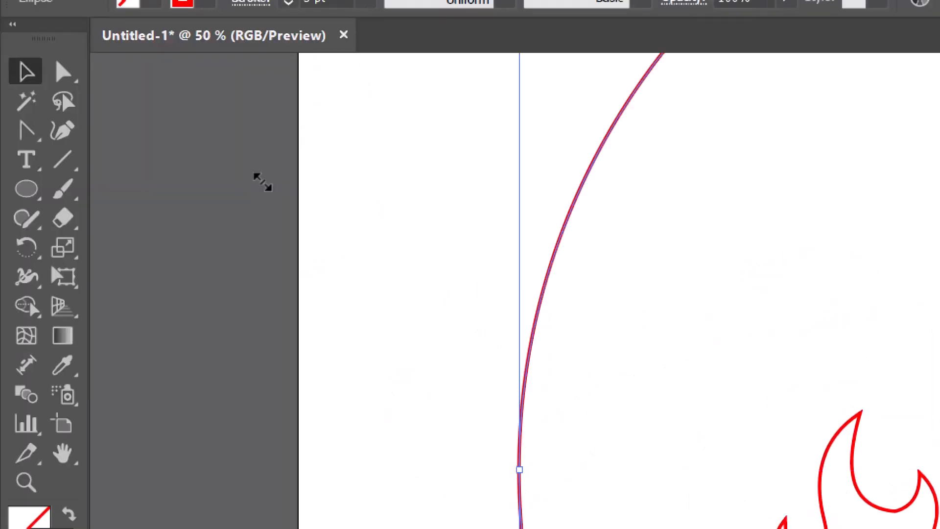
pyautogui.hotkey('ctrl', 'z')
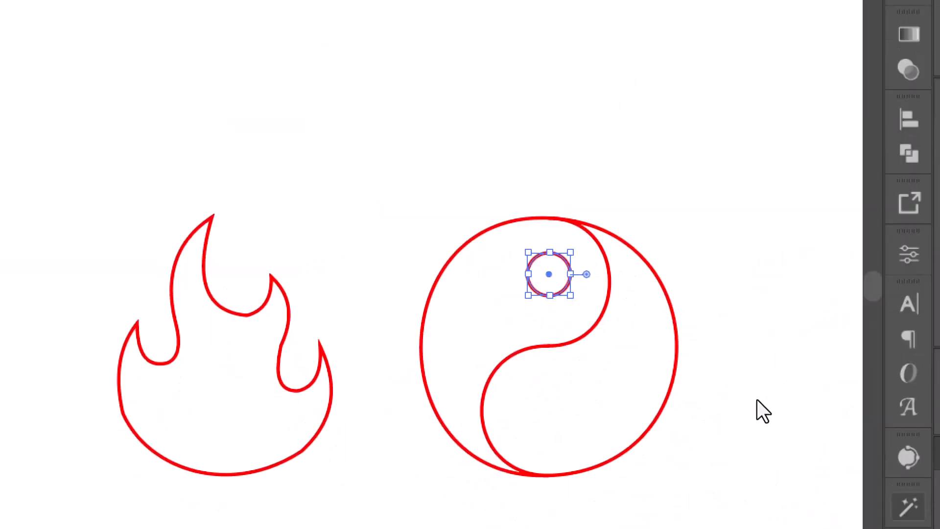
# Duplicate the small circle straight down into the lower lobe of the yin-yang
pyautogui.press('a')
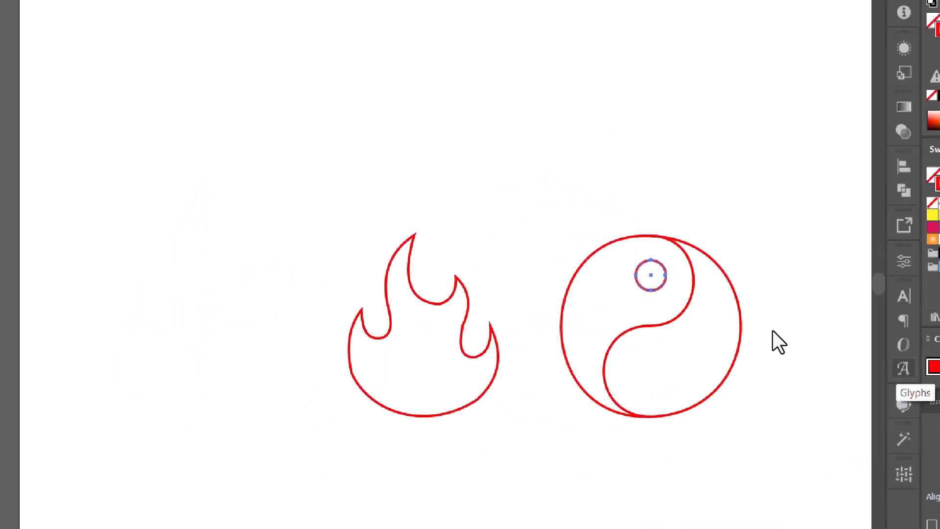
pyautogui.press('v')
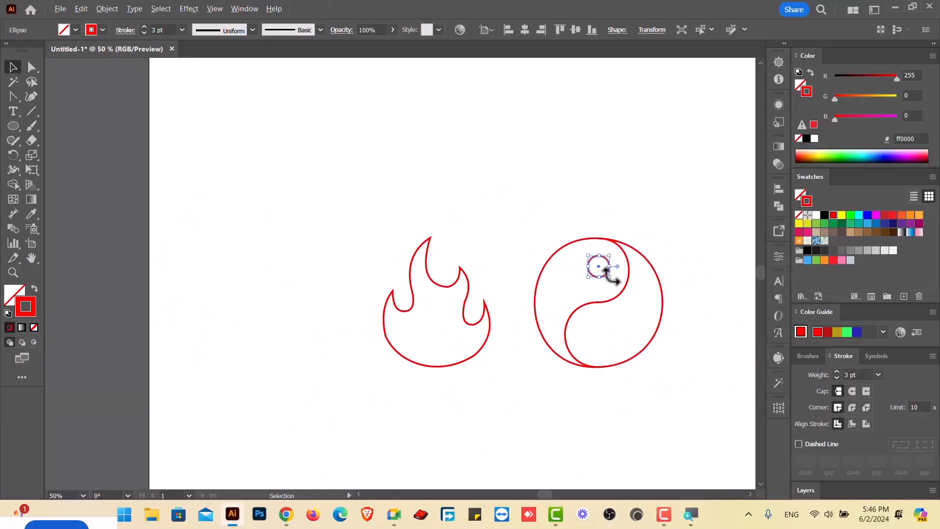
pyautogui.moveTo(610, 271); pyautogui.dragTo(612, 350)
pyautogui.click(638, 437)
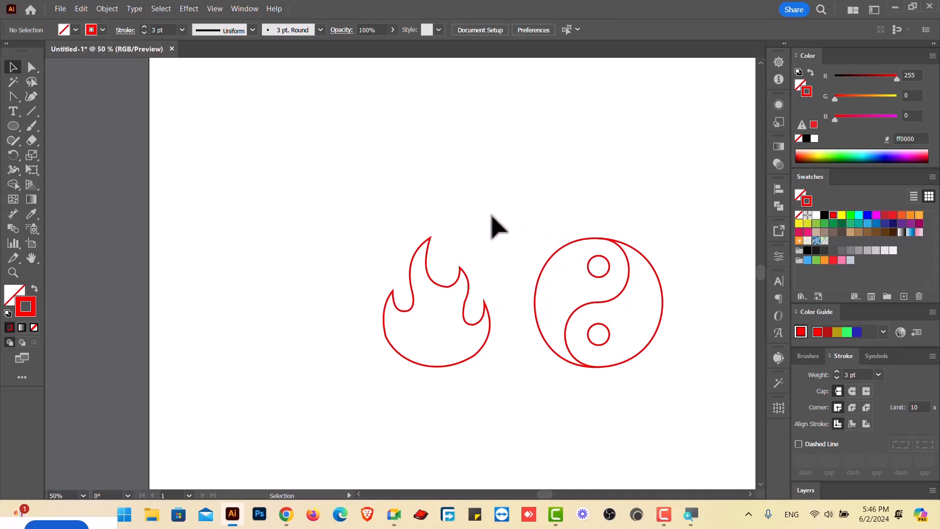
# Switch to the Smooth tool for the flame outline and clear the selection
pyautogui.hscroll(3, 510, 212)
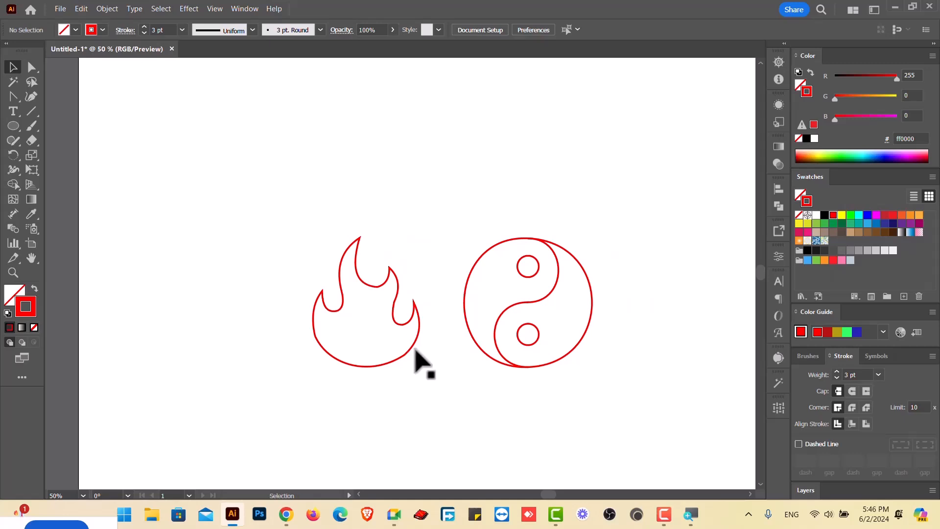
pyautogui.scroll(3, 357, 353)
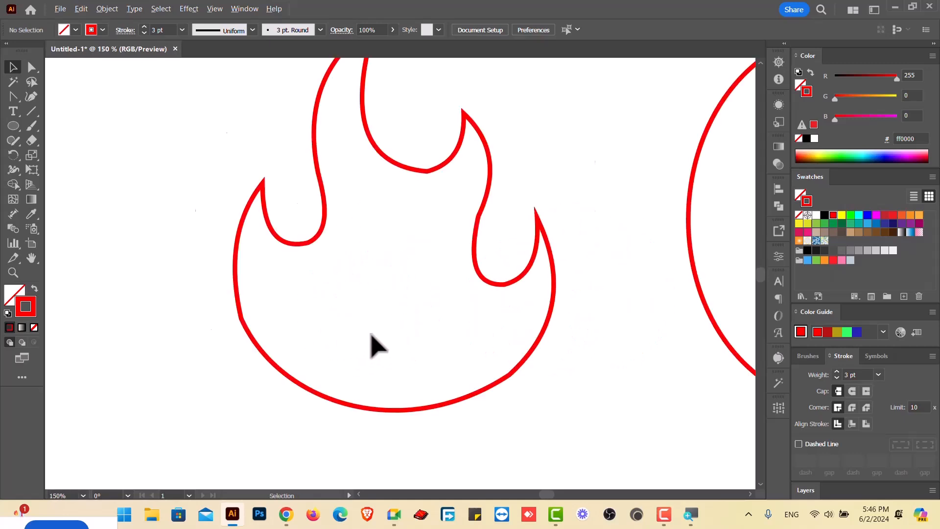
pyautogui.scroll(1, 357, 345)
pyautogui.scroll(1, 539, 247)
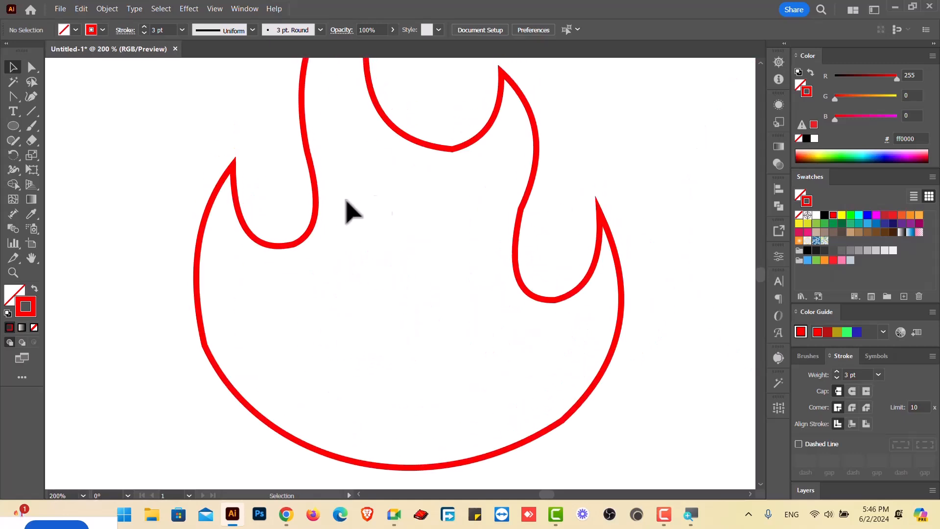
pyautogui.moveTo(154, 102); pyautogui.dragTo(700, 382)
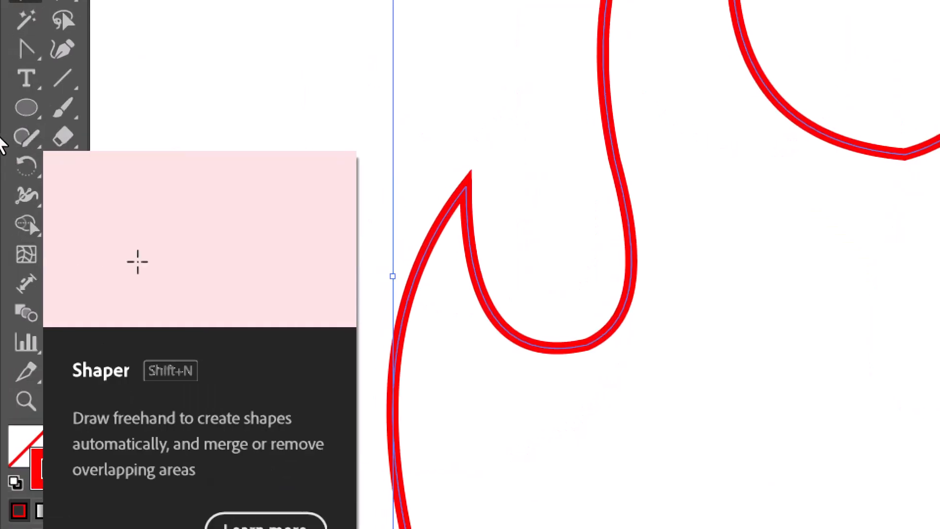
pyautogui.click(24, 149)
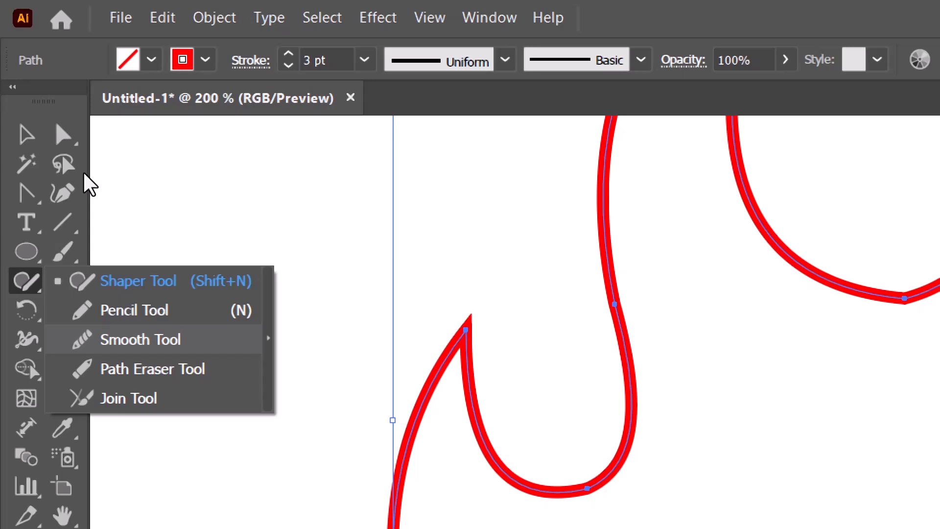
pyautogui.click(141, 339)
pyautogui.hotkey('ctrl', 'shift', 'a')
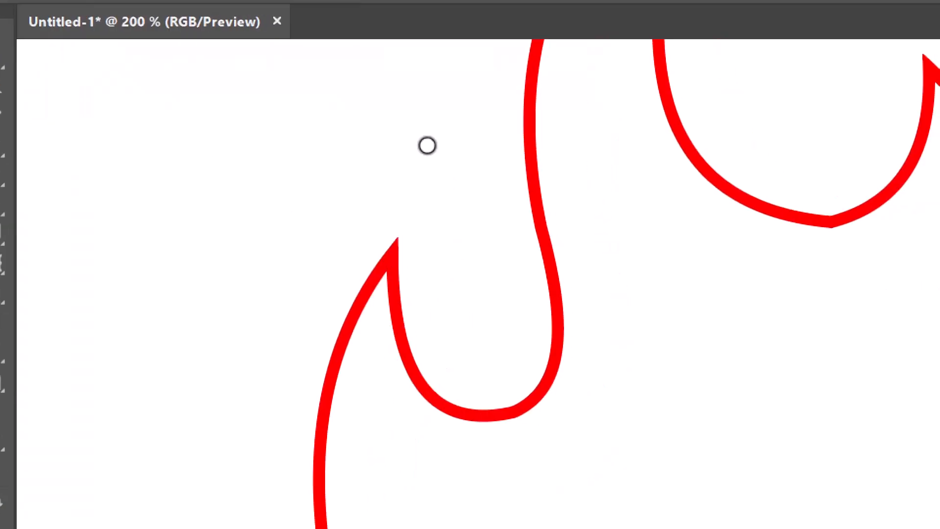
# Directly select the flame path's anchor points and smooth the corner on the lower left of its base with the Smooth tool
pyautogui.scroll(1, 613, 98)
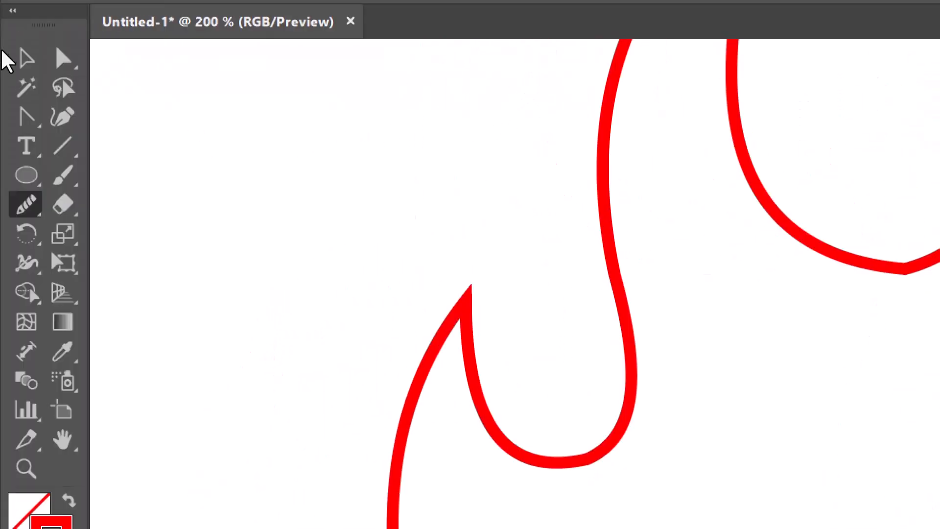
pyautogui.click(63, 59)
pyautogui.moveTo(371, 160); pyautogui.dragTo(939, 492)
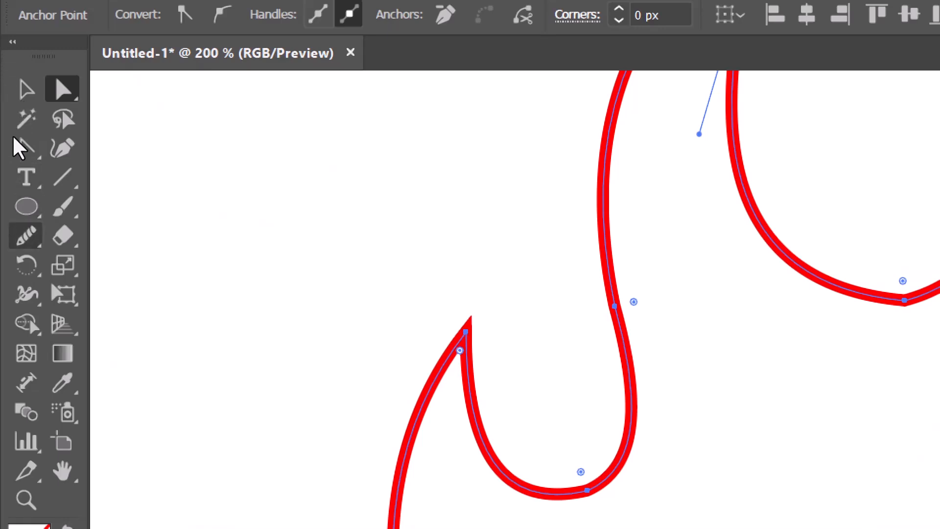
pyautogui.click(25, 236)
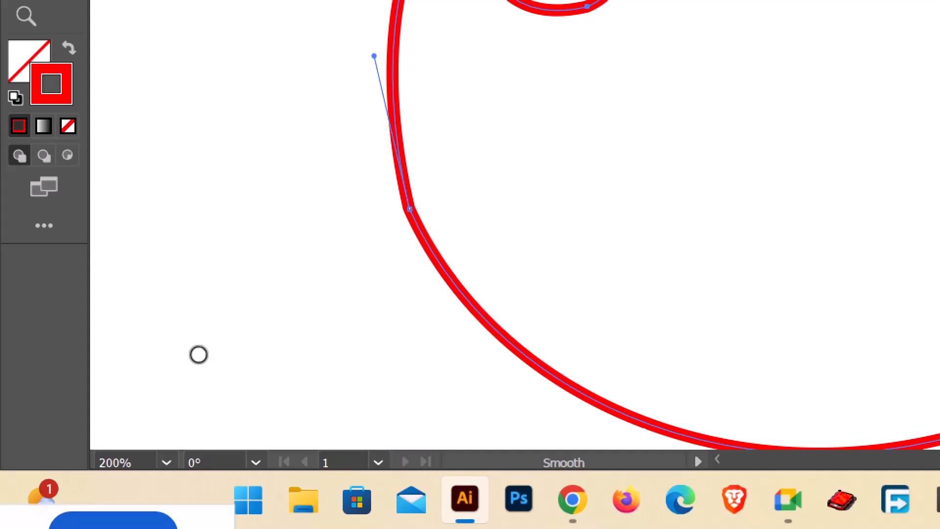
pyautogui.moveTo(200, 353); pyautogui.dragTo(233, 422)
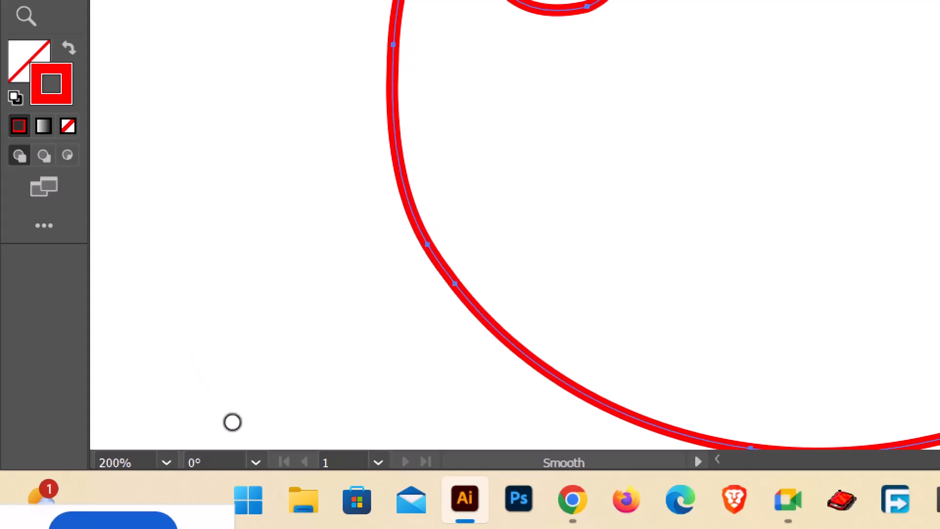
pyautogui.hotkey('ctrl', 'z')
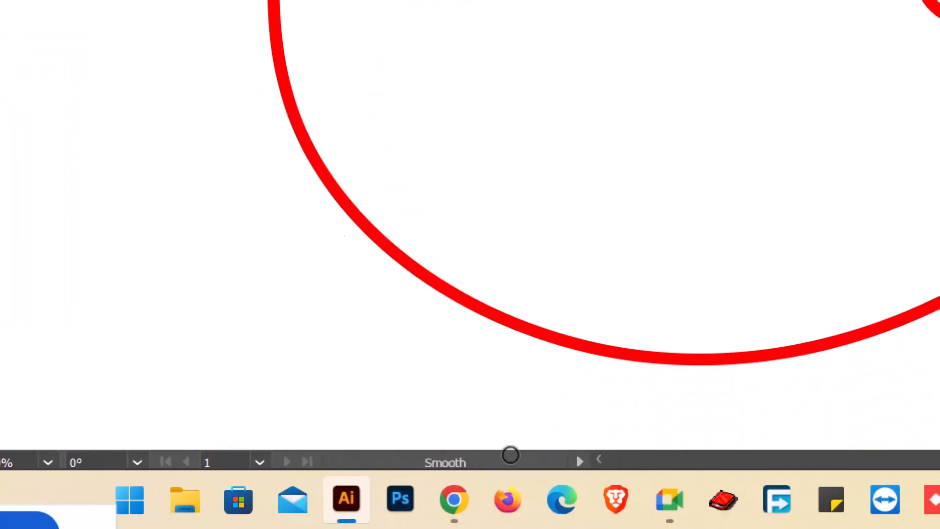
# Smooth the corner on the lower right of the flame's base
pyautogui.moveTo(590, 362); pyautogui.dragTo(499, 437)
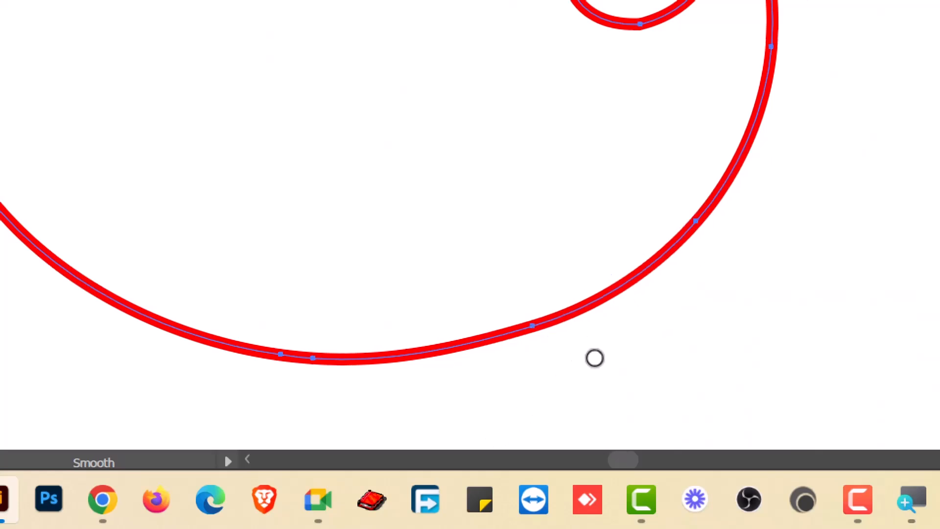
pyautogui.hotkey('ctrl', 'z')
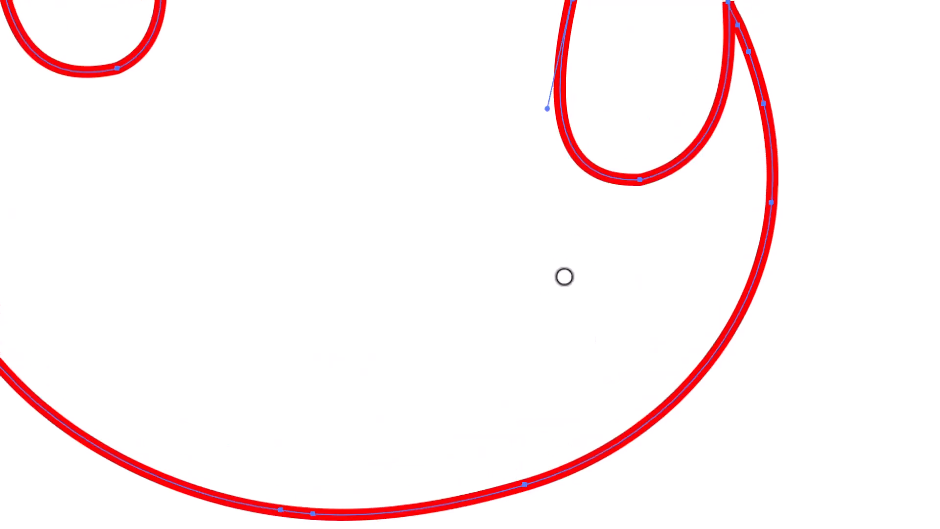
pyautogui.hotkey('ctrl', 'z')
# Smooth the flame's right-hand inner curve, from the bend below the middle tip through the rounded hollow
pyautogui.scroll(3, 591, 275)
pyautogui.moveTo(533, 238); pyautogui.dragTo(520, 328)
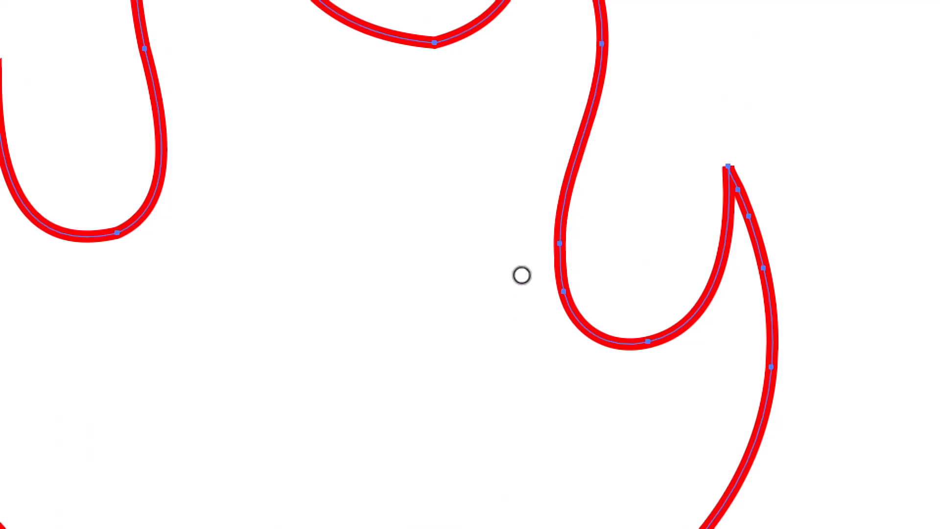
pyautogui.moveTo(521, 289); pyautogui.dragTo(515, 357)
pyautogui.scroll(5, 554, 244)
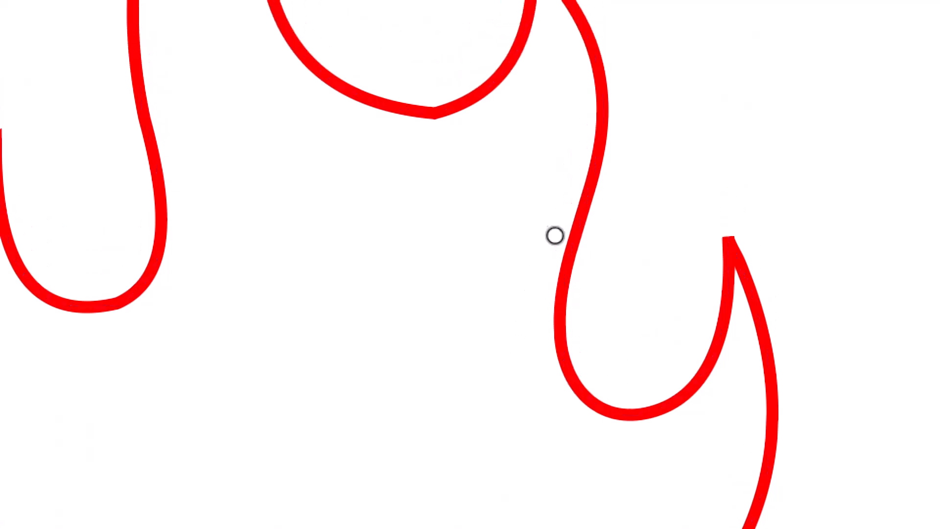
# Select the flame path again and smooth the corner at the bottom of its central hollow
pyautogui.scroll(1, 528, 194)
pyautogui.hotkey('ctrl', 'a')
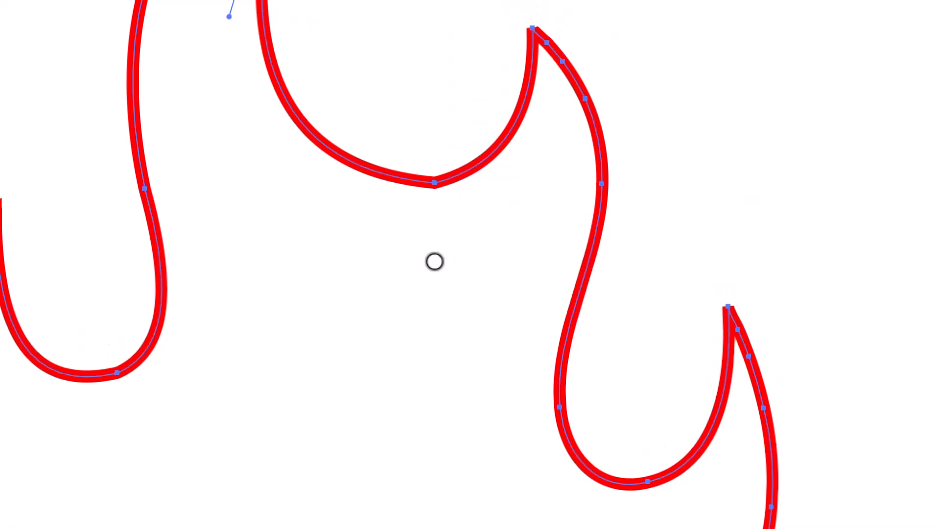
pyautogui.moveTo(437, 261); pyautogui.dragTo(502, 263)
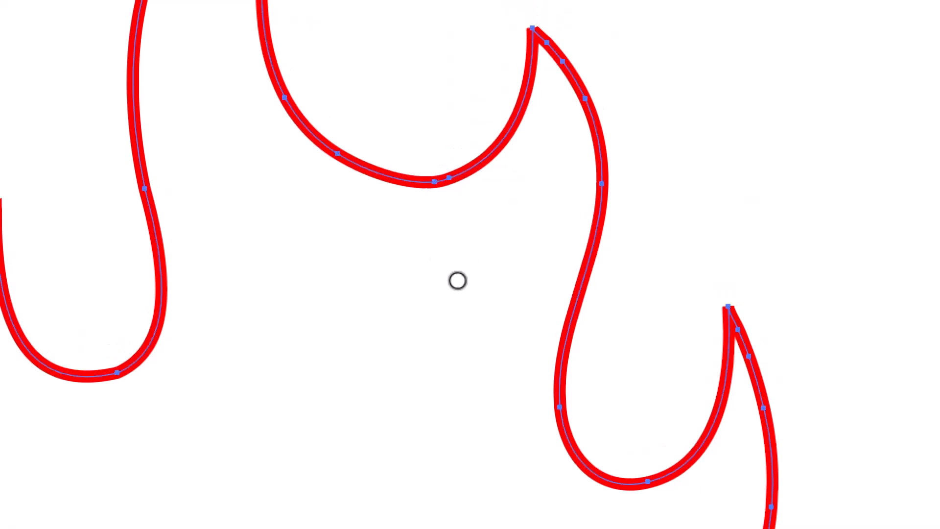